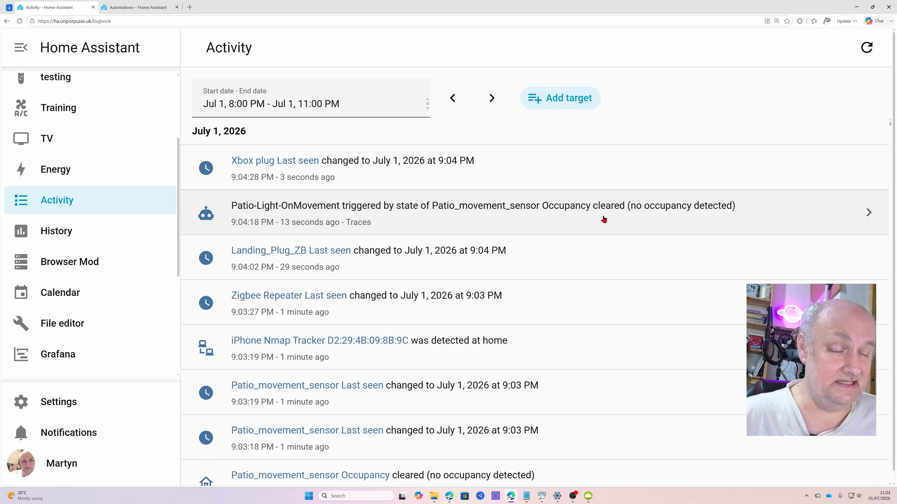
Examine the latest Patio-Light-OnMovement trace, including its trigger, the choose step, the option taken and the light action
left_click(869, 212)
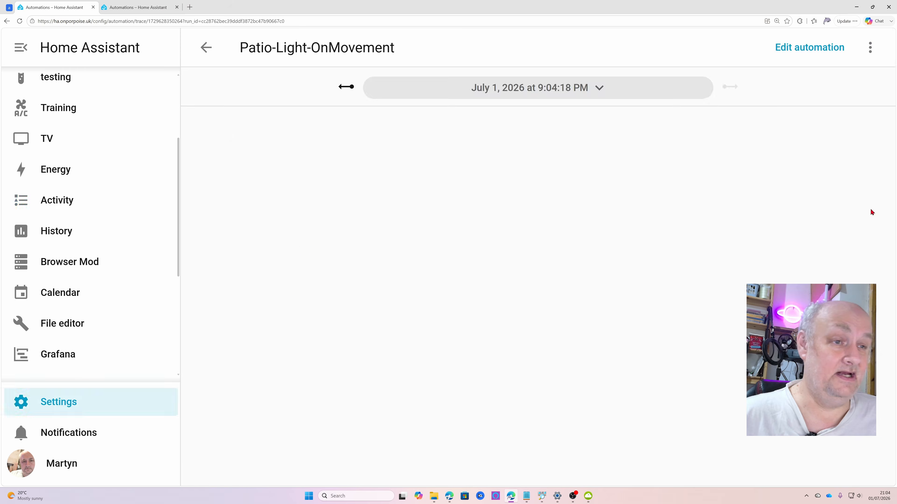
scroll(623, 361, "down", 2)
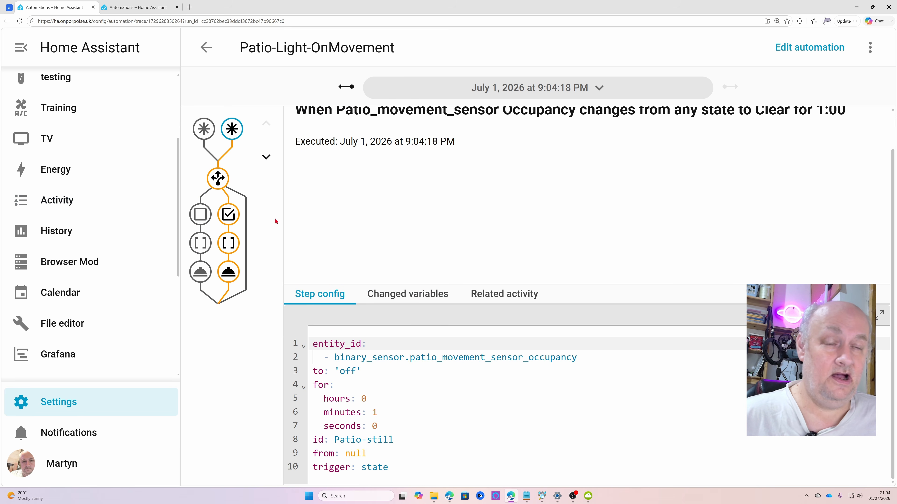
scroll(225, 191, "up", 2)
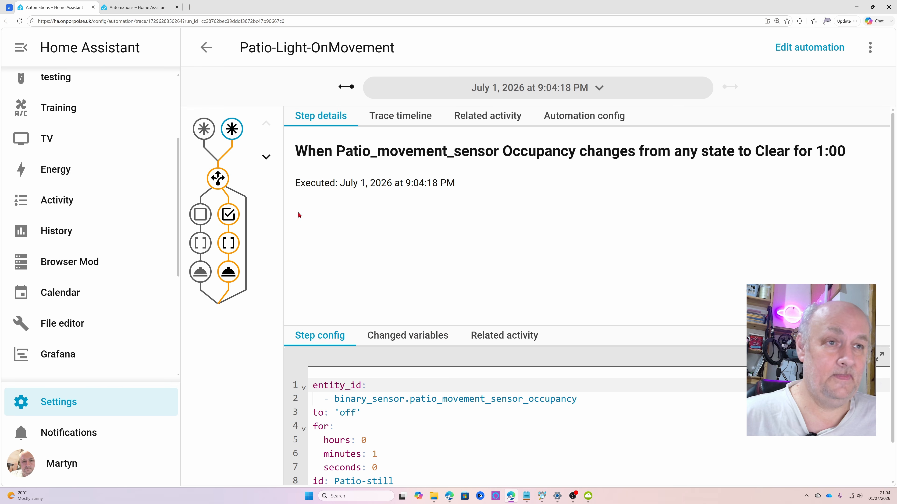
left_click(219, 180)
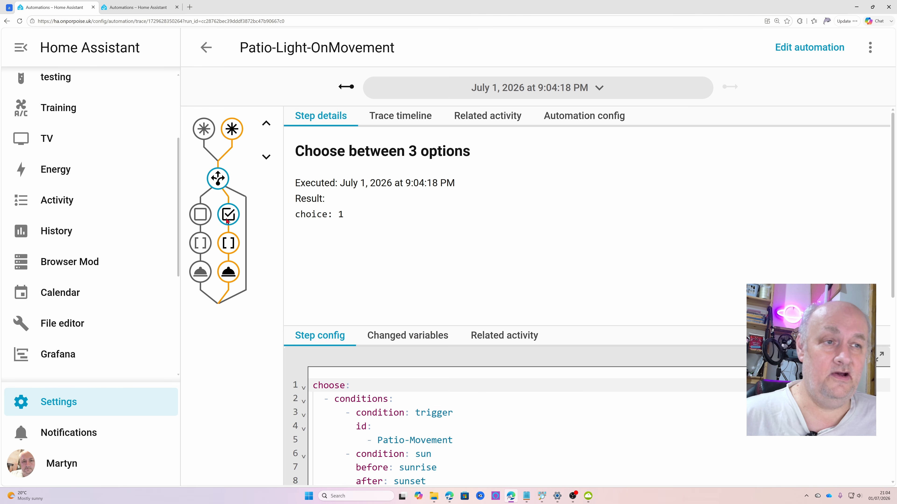
left_click(229, 243)
left_click(228, 243)
left_click(228, 272)
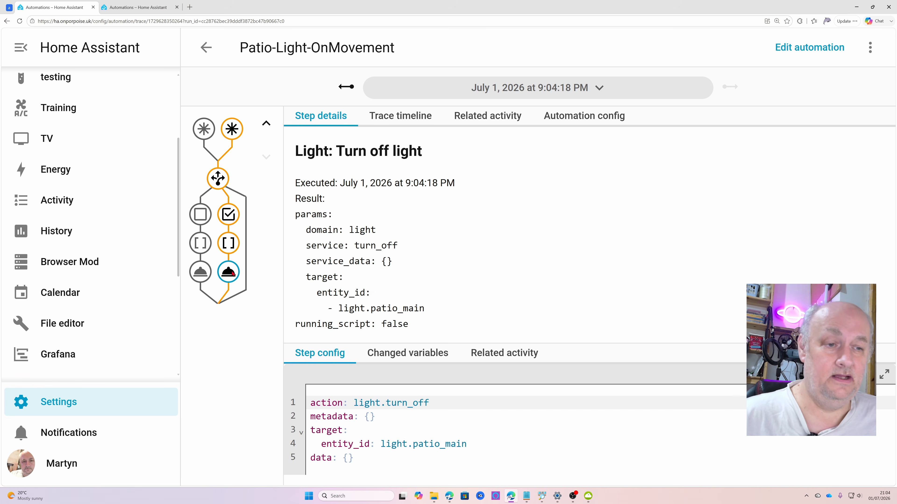
left_click(228, 214)
left_click(218, 179)
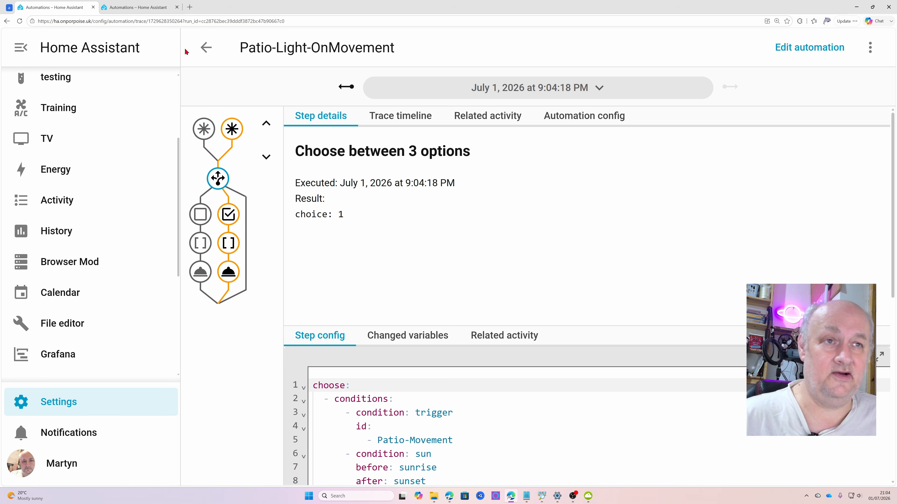
Return to the activity log and review the Patio_movement_sensor and Patio-Light-OnMovement entries
left_click(205, 47)
scroll(343, 252, "down", 5)
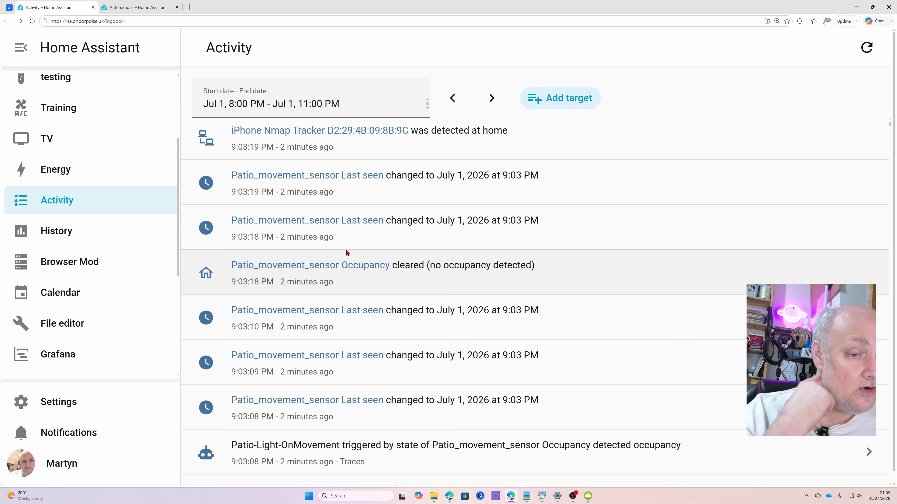
scroll(333, 379, "up", 3)
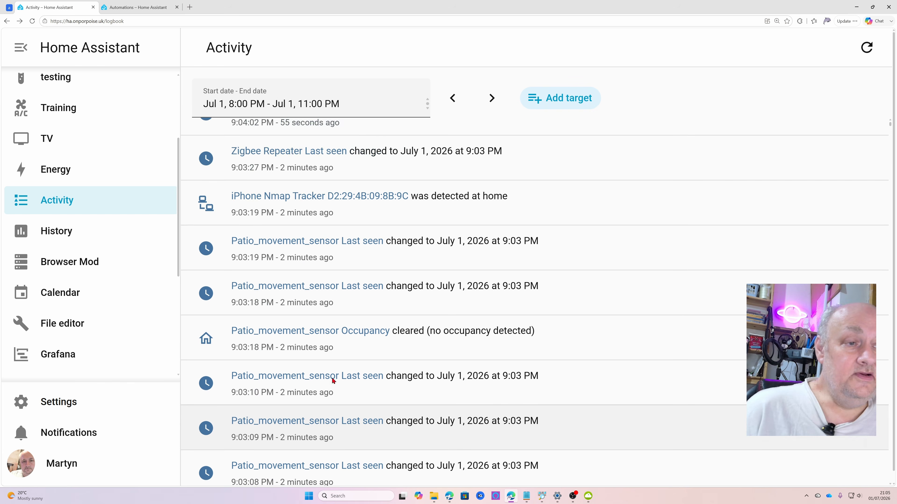
scroll(334, 381, "up", 2)
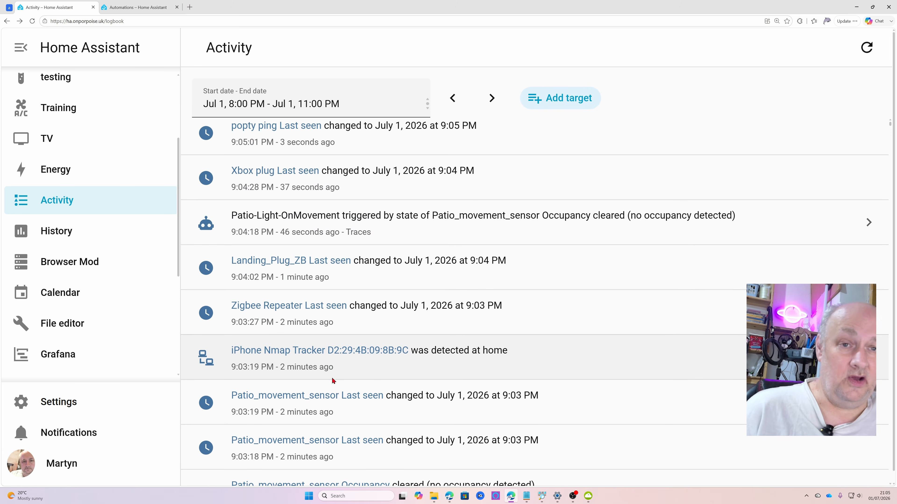
scroll(116, 251, "down", 6)
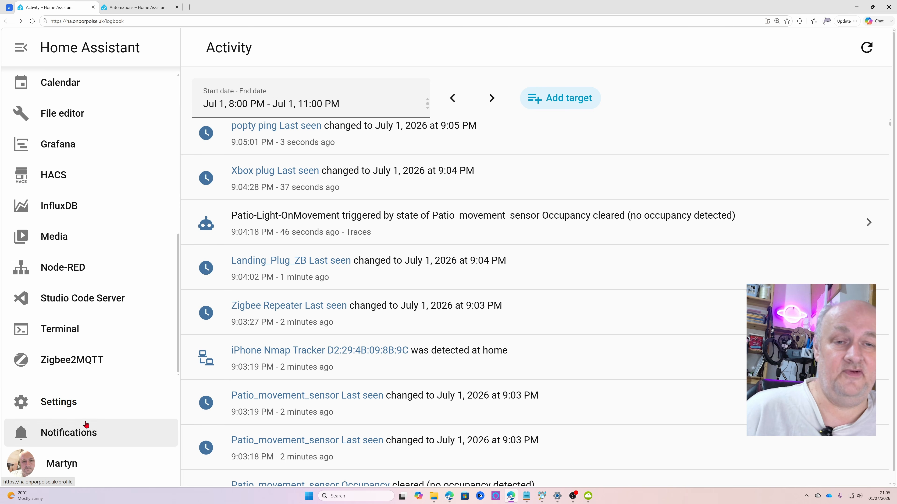
Open the Outside_Sensor device from the list of all devices and look through its page
left_click(88, 414)
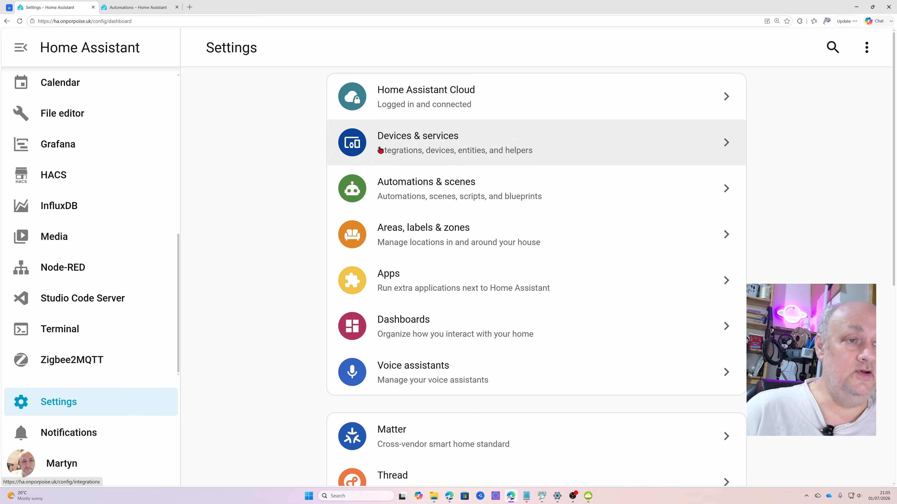
left_click(370, 146)
left_click(491, 50)
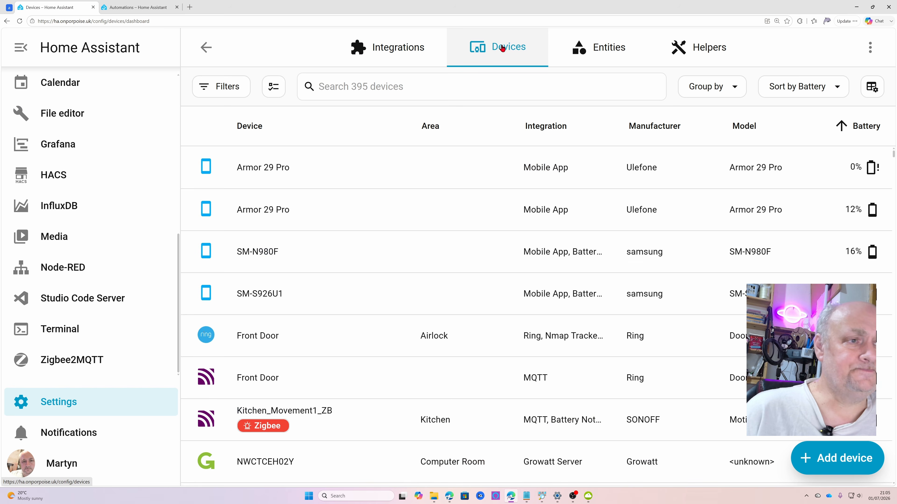
scroll(503, 254, "down", 8)
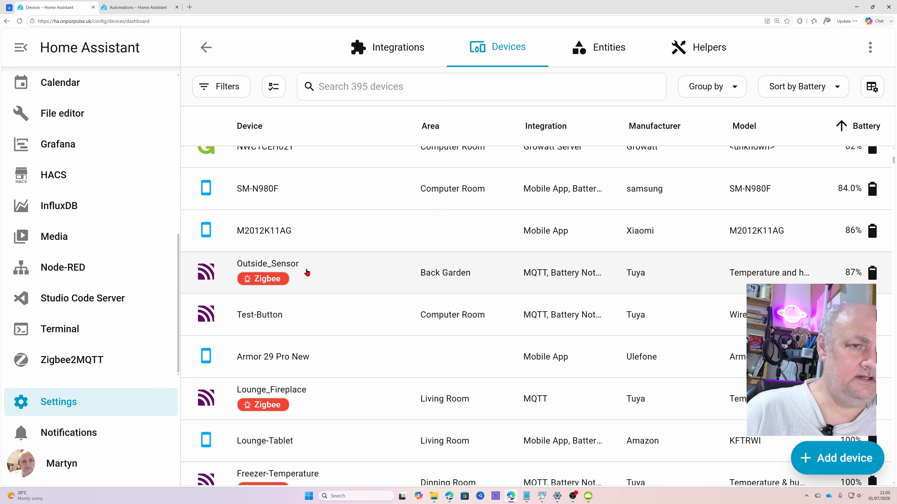
left_click(306, 271)
scroll(321, 286, "down", 1)
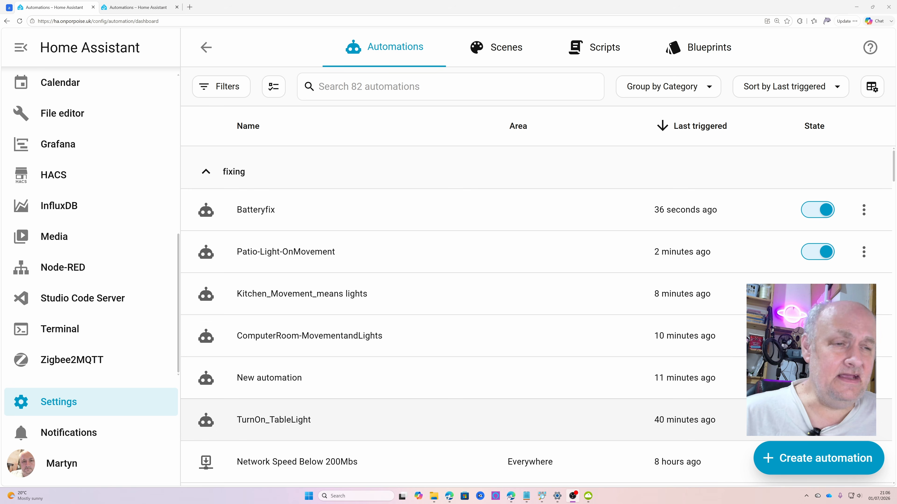
Create a new automation from scratch and add a Door opened trigger
left_click(809, 472)
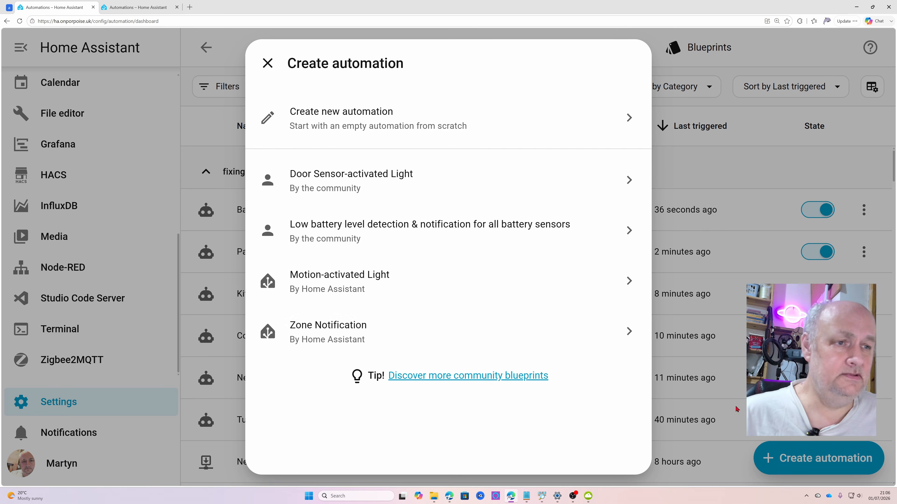
left_click(357, 126)
left_click(245, 165)
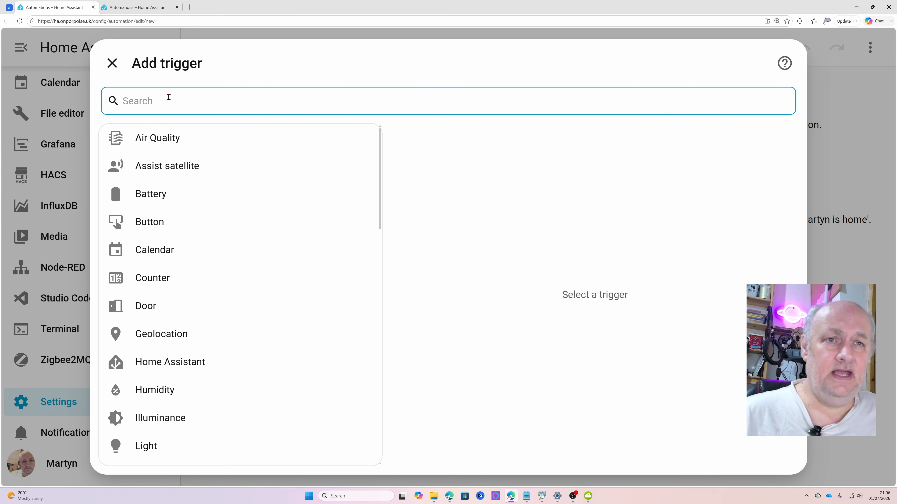
type("door")
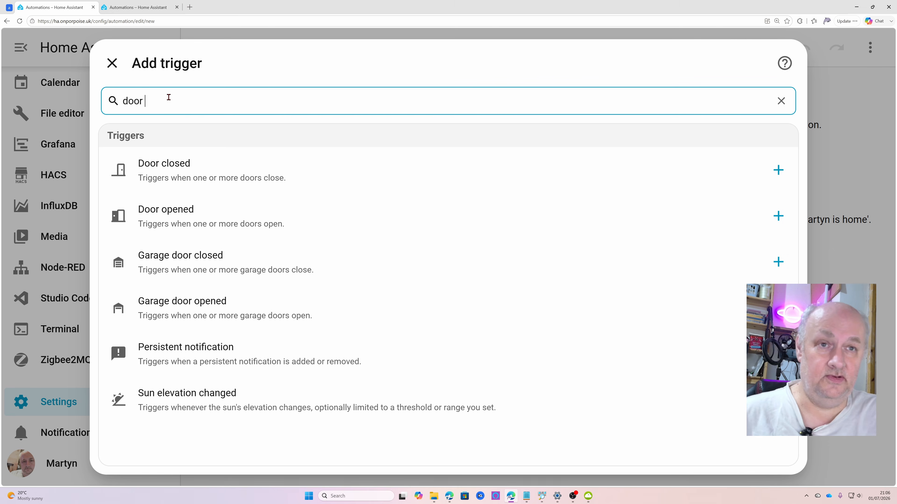
left_click(180, 220)
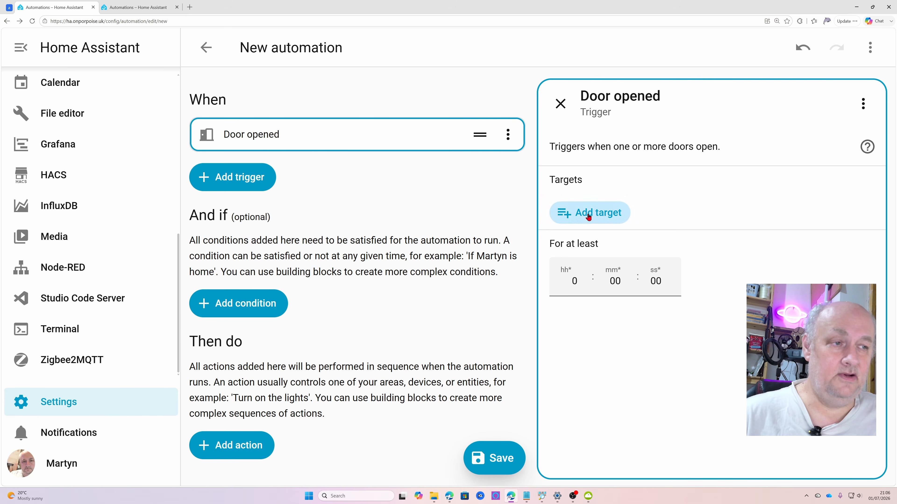
Target the Airlock_Front_Door_ZB door in the Door opened trigger and require it to stay open for at least 30 seconds
left_click(582, 212)
scroll(690, 385, "down", 5)
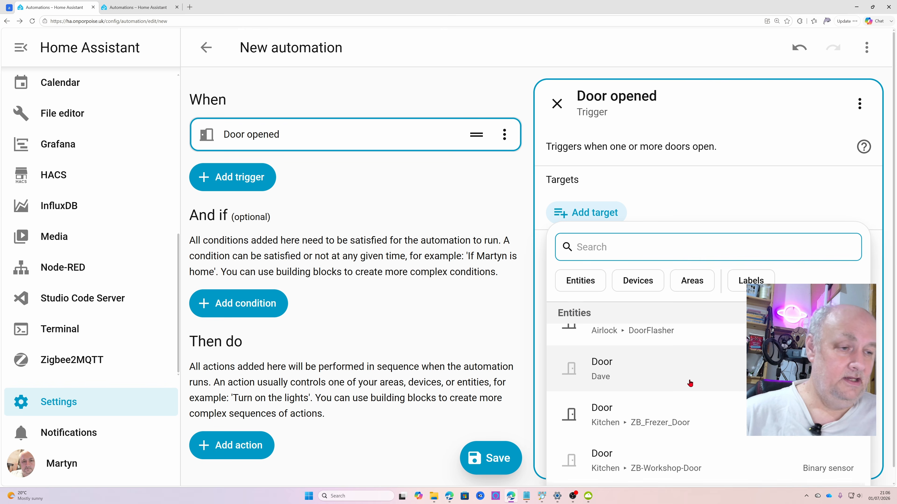
scroll(689, 388, "up", 5)
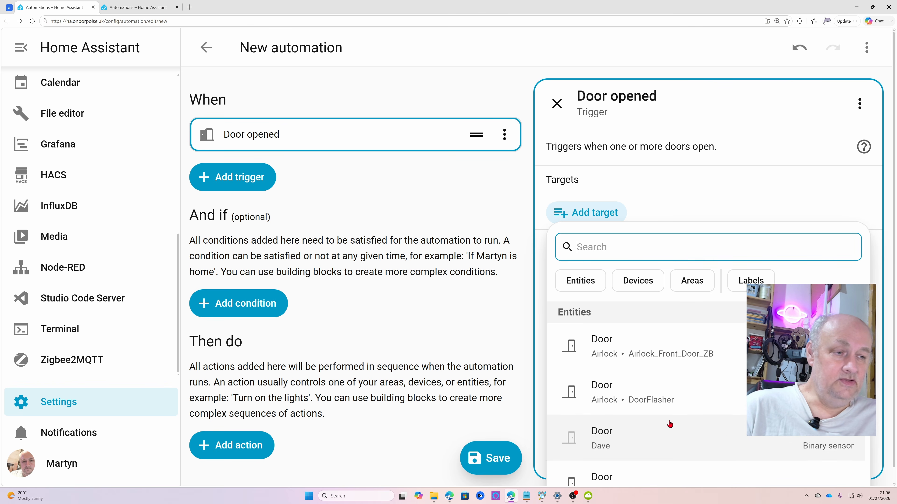
left_click(615, 345)
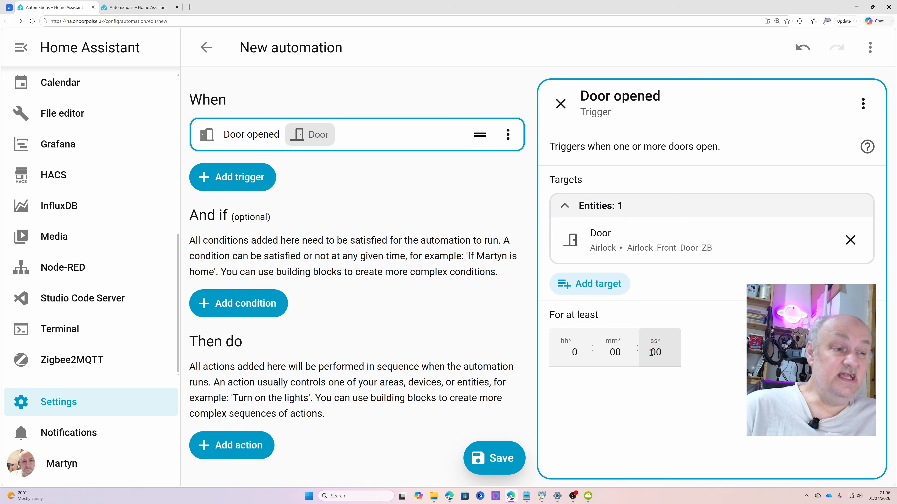
left_click_drag(671, 354, 664, 354)
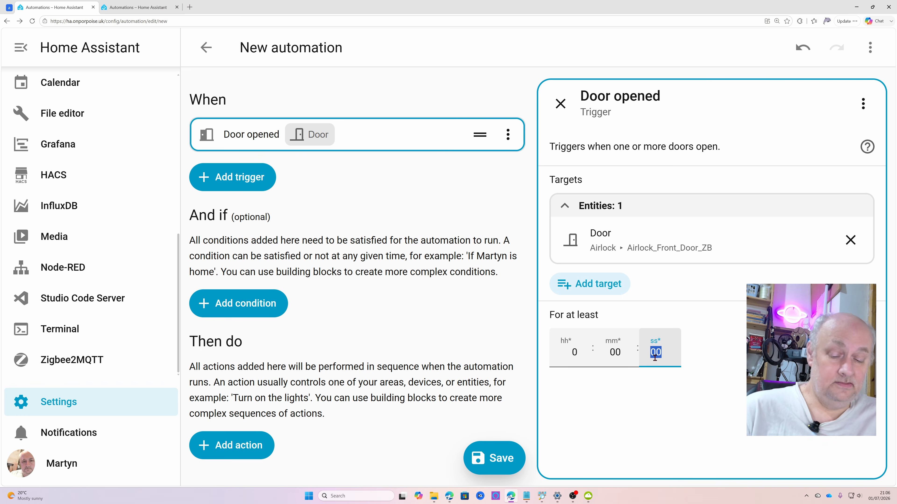
type("30")
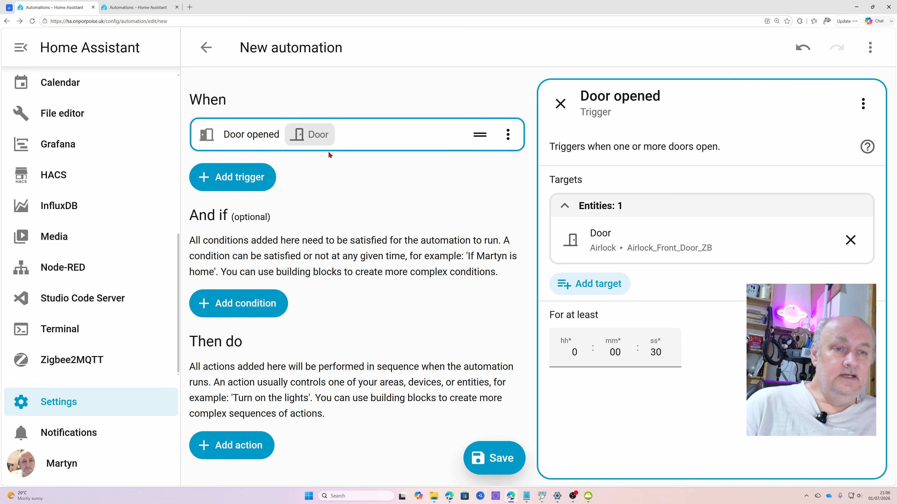
Add a "Sun is set" condition to the automation
left_click(240, 304)
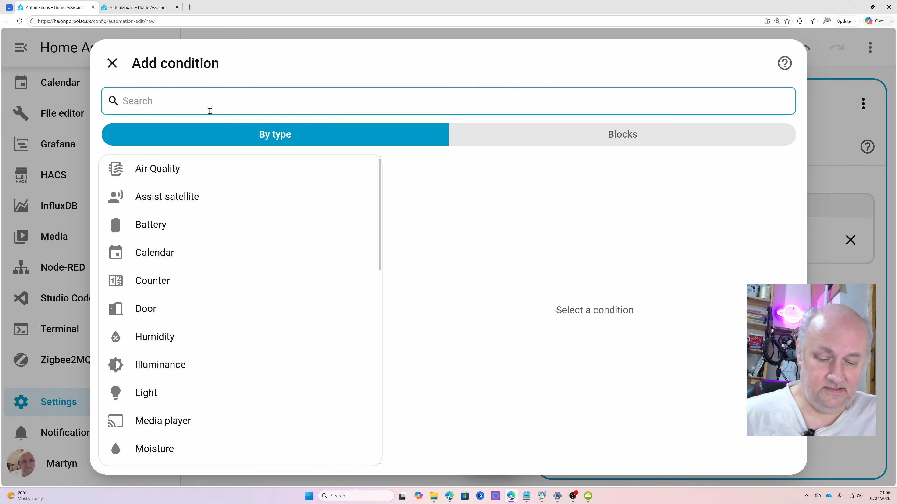
type("sun")
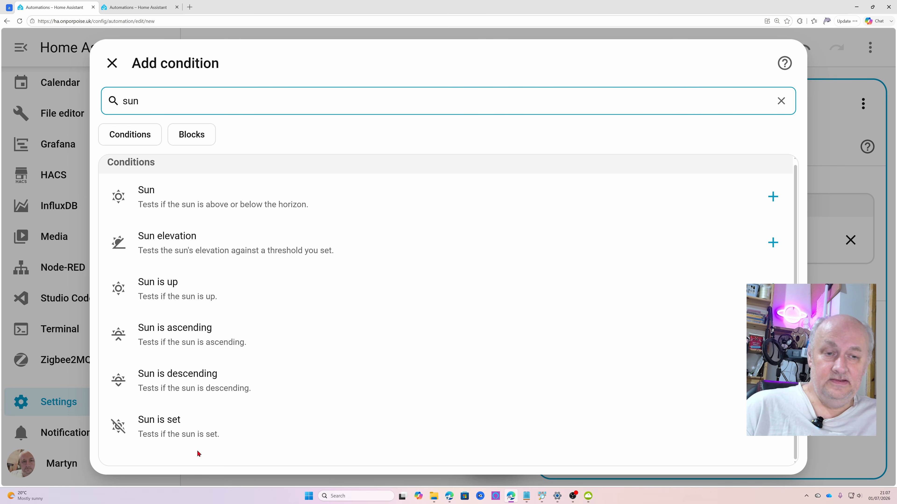
left_click(200, 433)
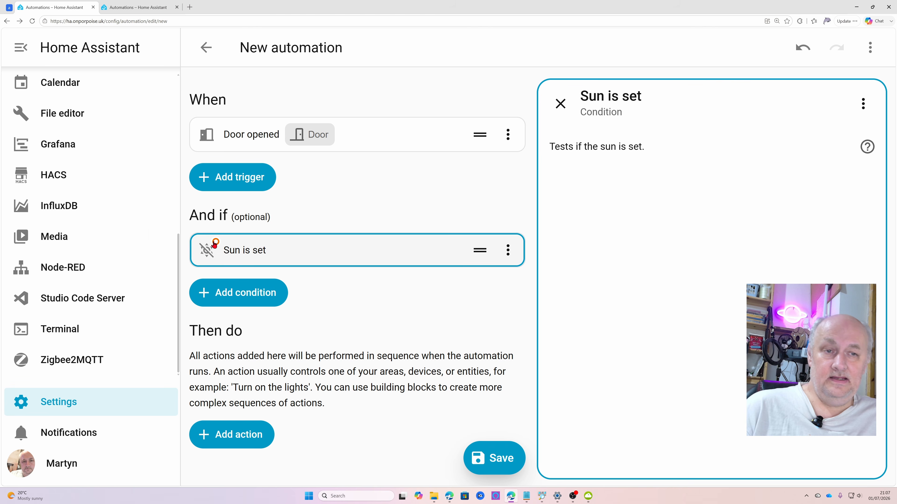
mouse_move(216, 245)
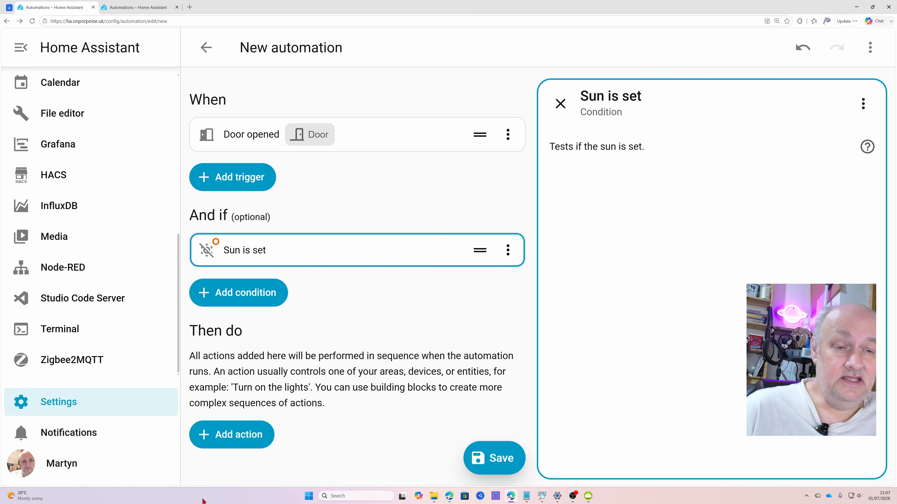
Start adding an action to the automation and search the available actions for "swi" and "light"
left_click(236, 437)
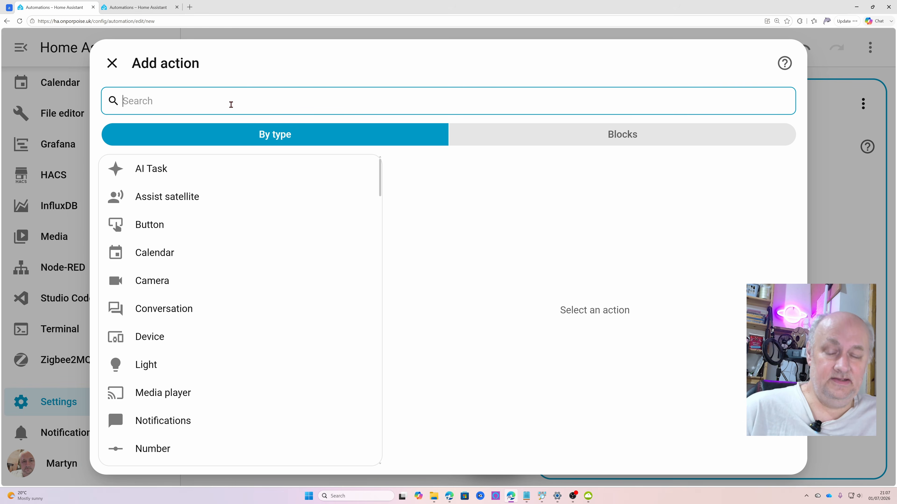
type("swi")
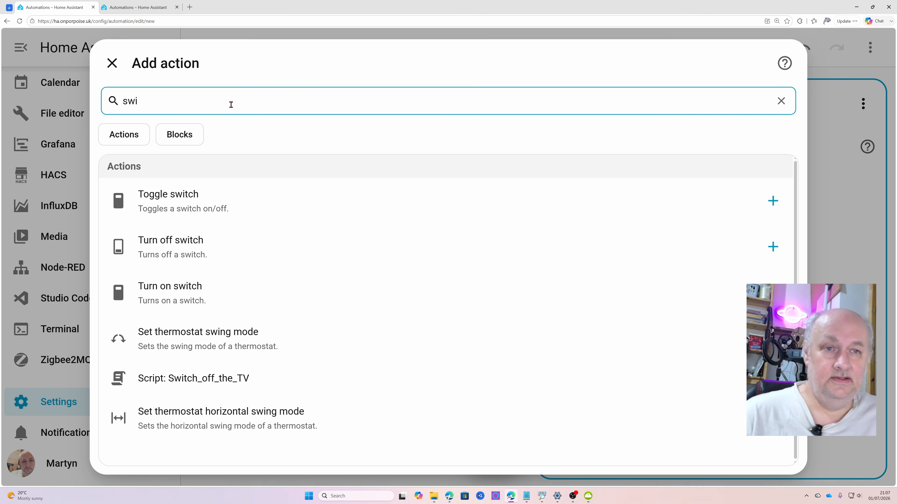
double_click(296, 96)
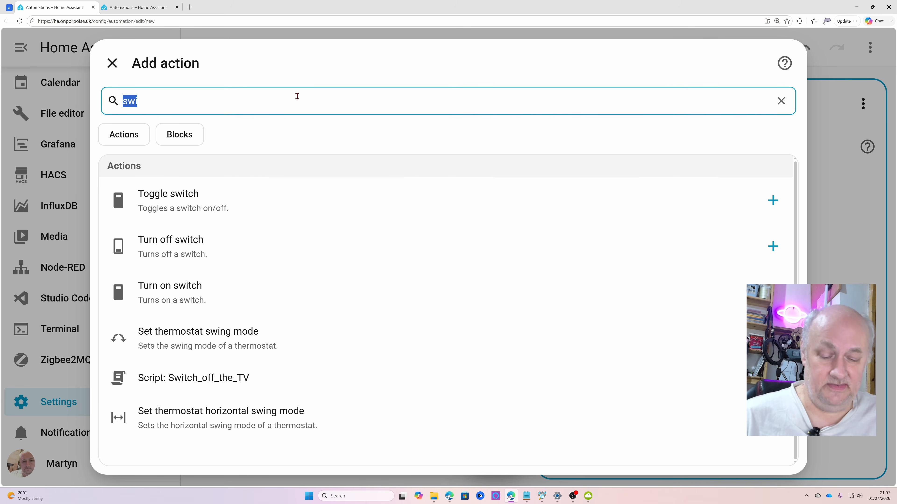
type("light")
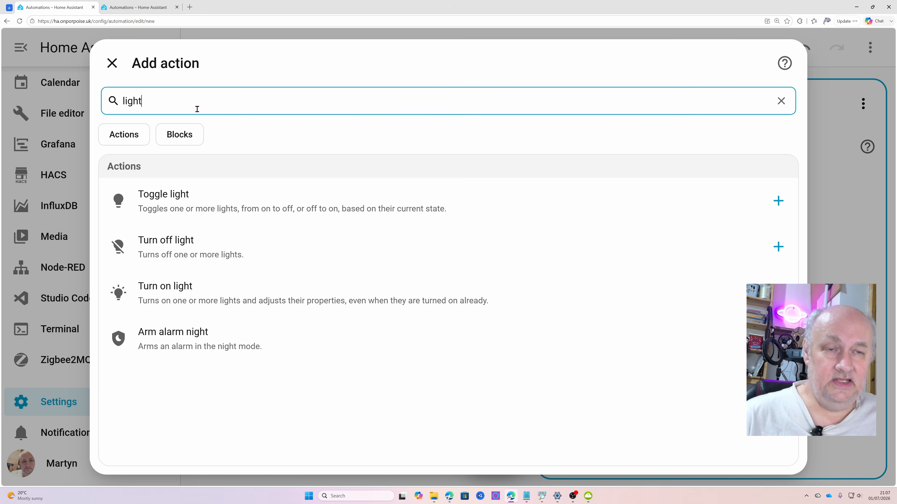
Clear the action search, look through the available building blocks, and return to the actions listed by type
left_click(189, 134)
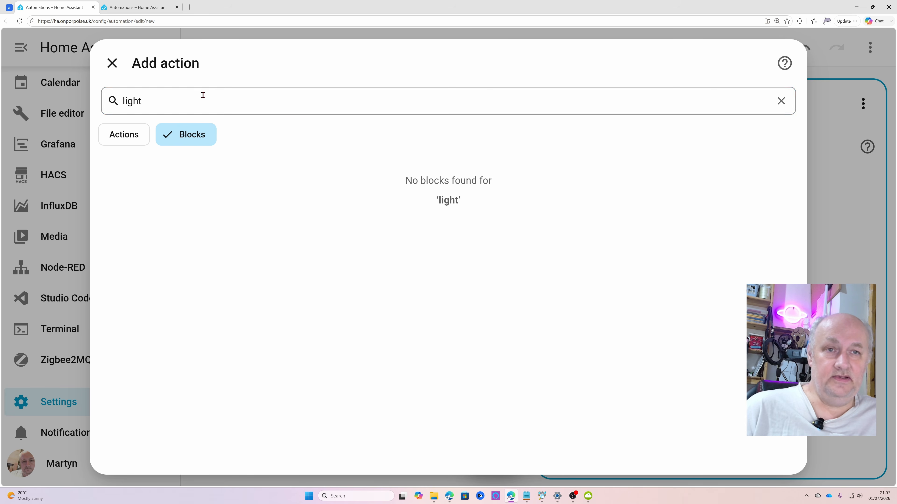
double_click(200, 104)
key("BackSpace")
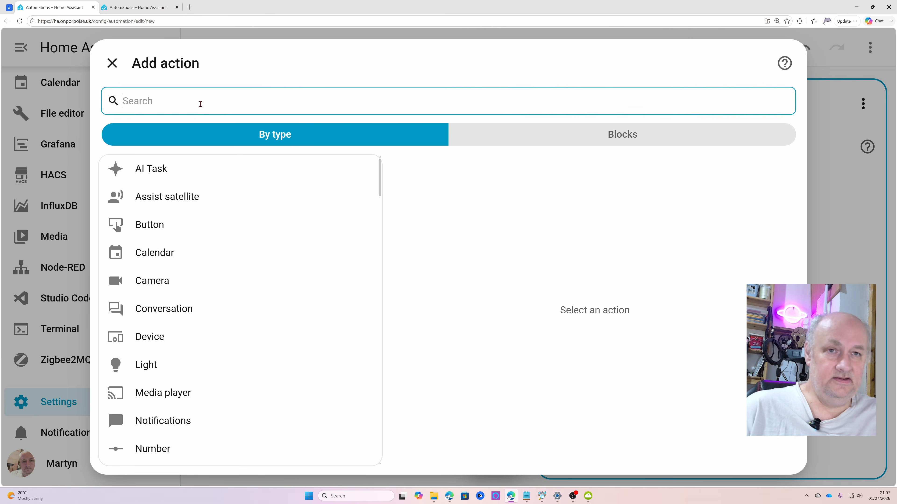
left_click(584, 139)
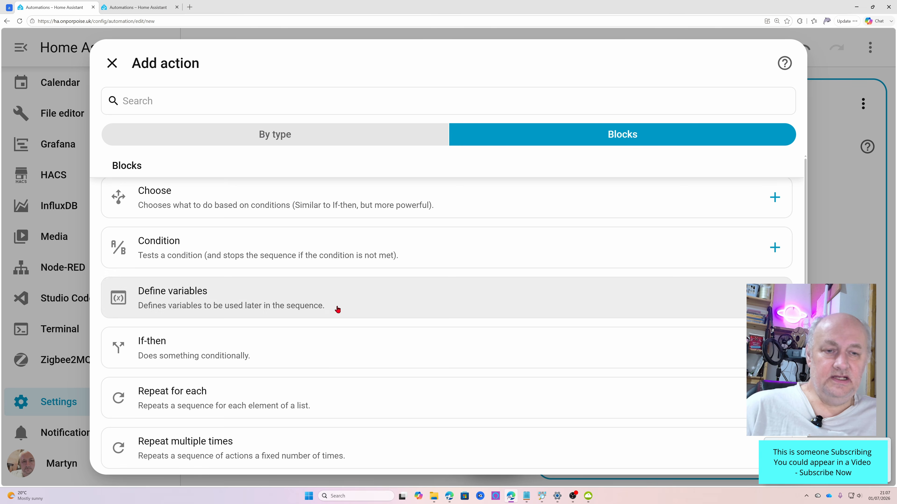
left_click(276, 135)
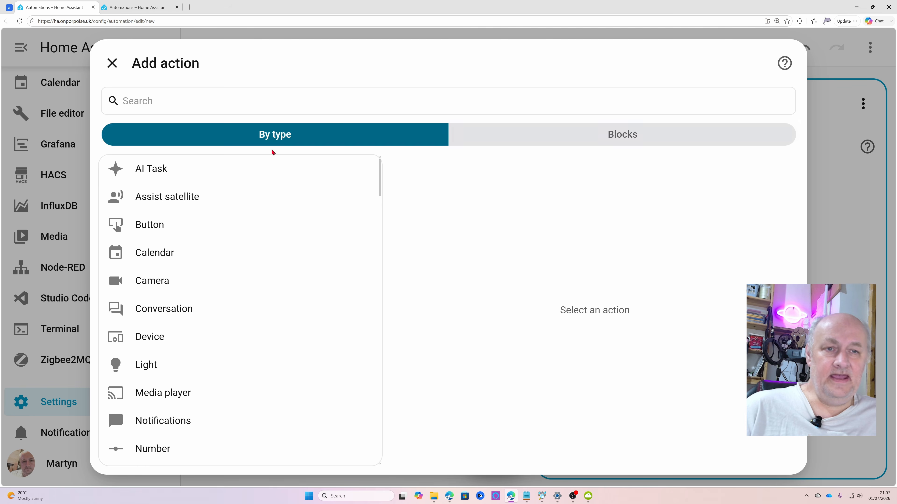
Browse the action types, search the available actions for "temp" and look through the matches
scroll(236, 270, "down", 5)
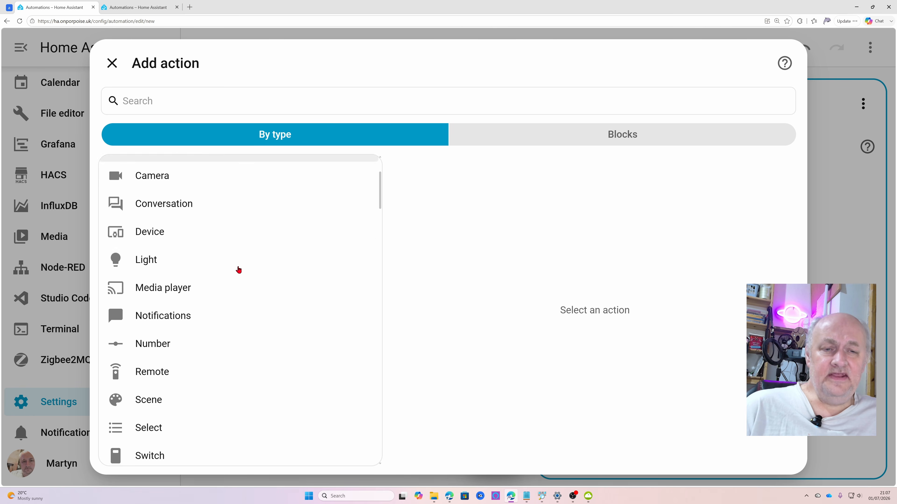
scroll(237, 273, "up", 5)
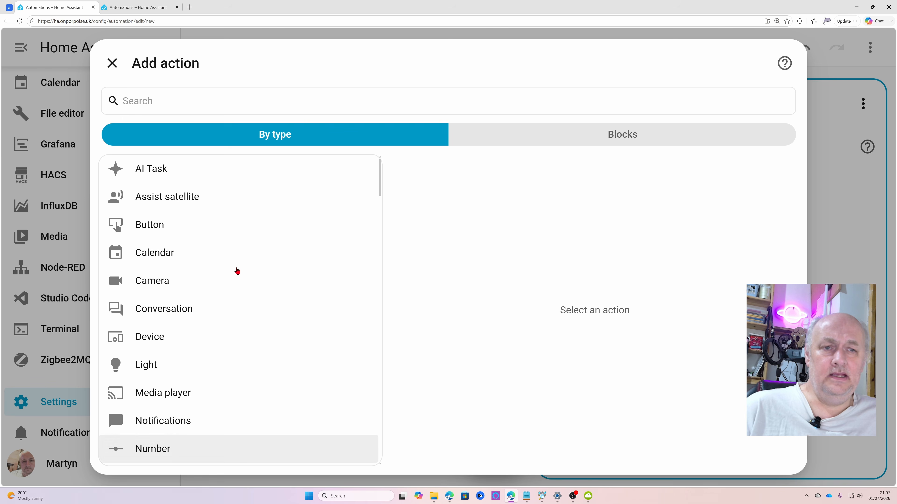
left_click(239, 99)
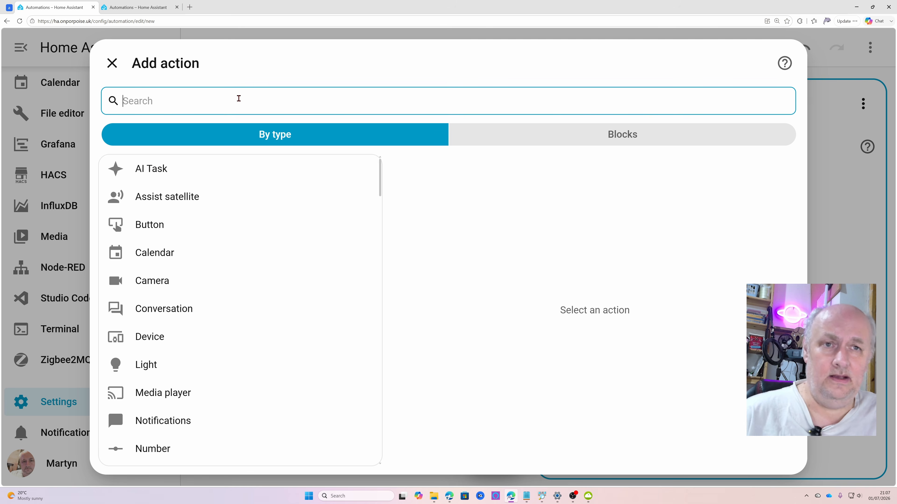
type("temp")
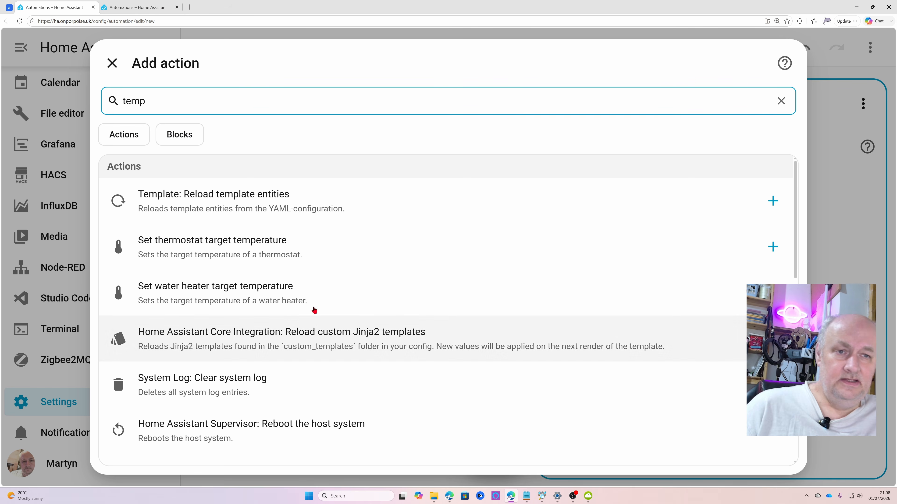
scroll(262, 249, "down", 5)
scroll(269, 244, "down", 8)
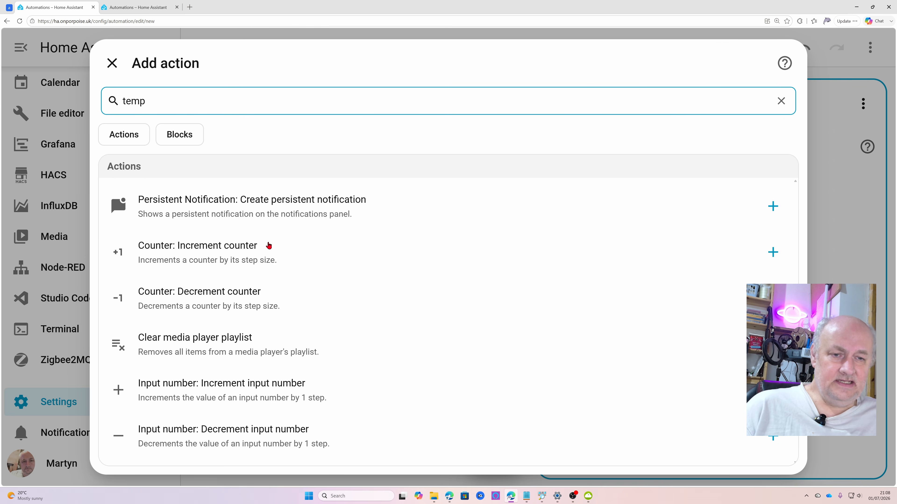
scroll(279, 245, "up", 10)
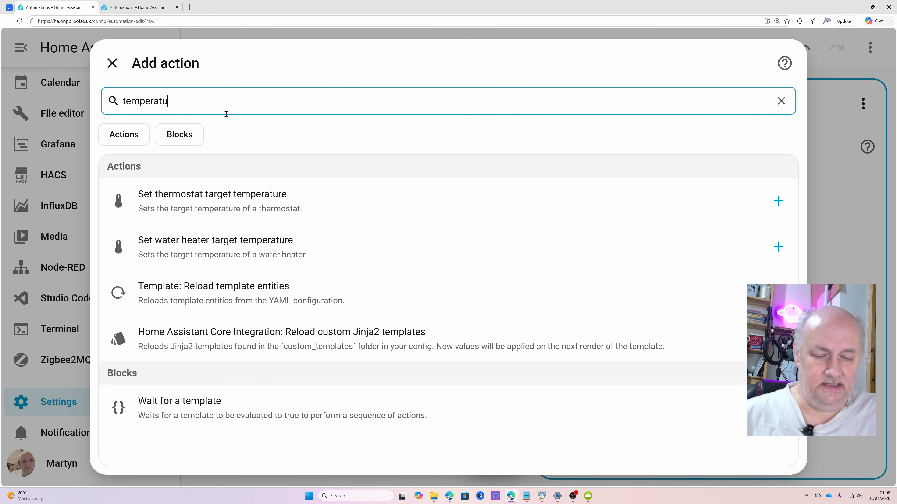
Refine the action search to "temperature", limit it to actions only, and clear the search
type("re")
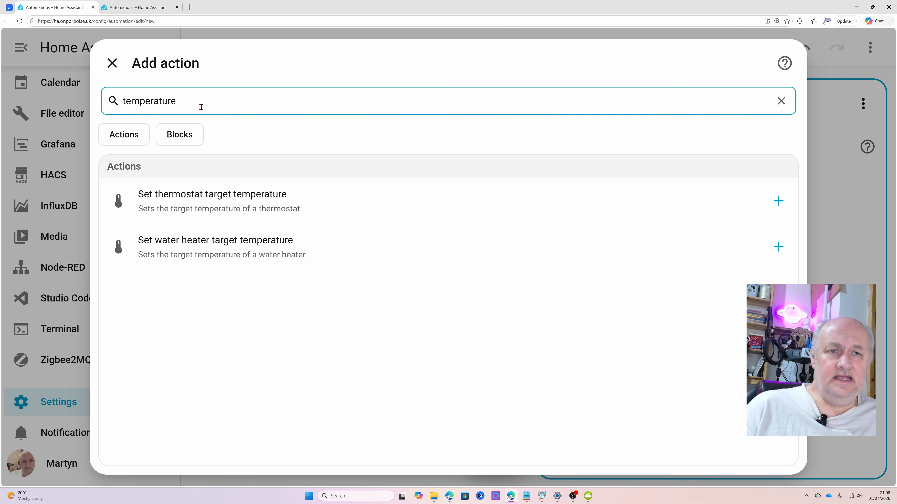
double_click(204, 97)
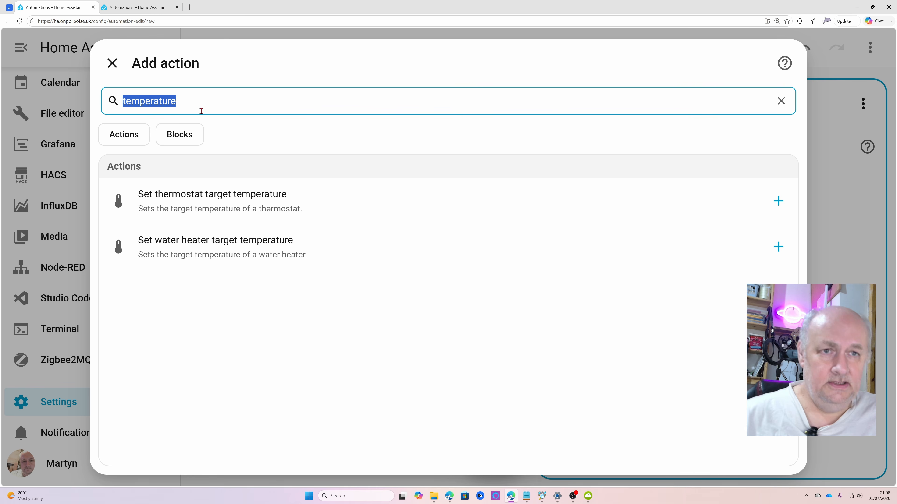
left_click(133, 128)
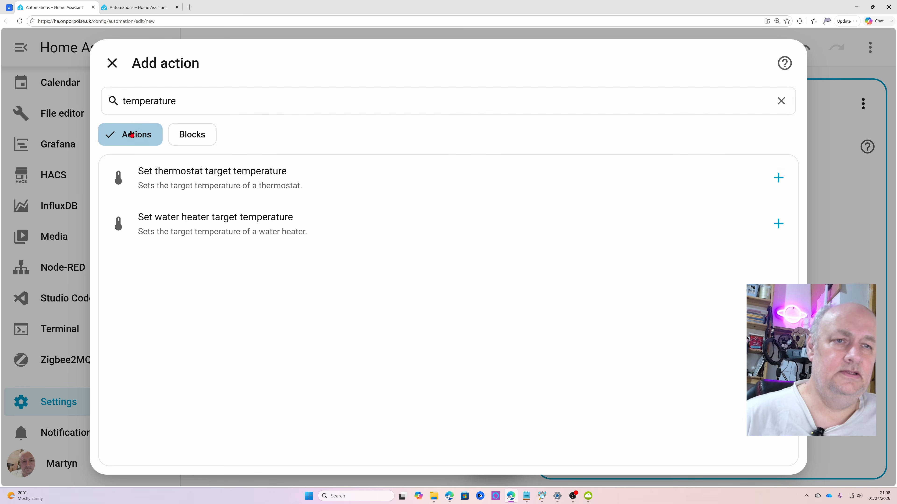
double_click(197, 99)
key("BackSpace")
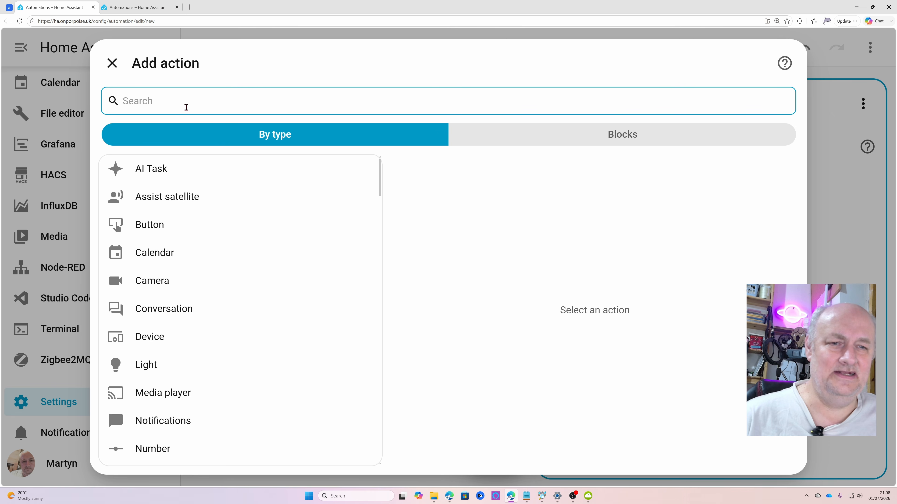
Look through the Media player actions and leave the action selection without adding one
left_click(171, 405)
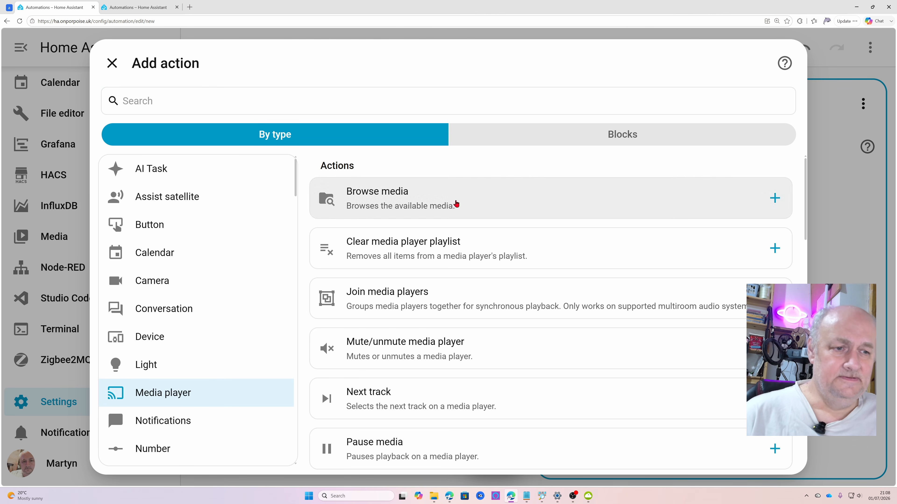
scroll(456, 444, "down", 2)
scroll(456, 447, "down", 6)
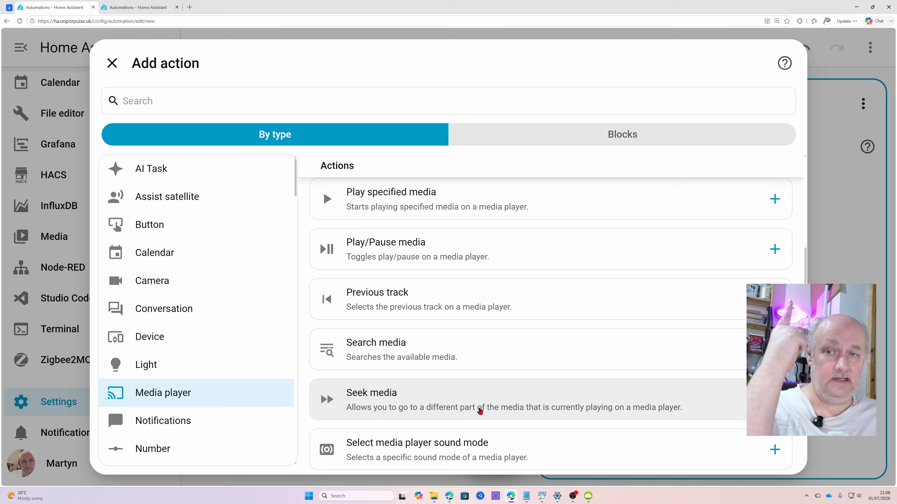
scroll(480, 410, "down", 2)
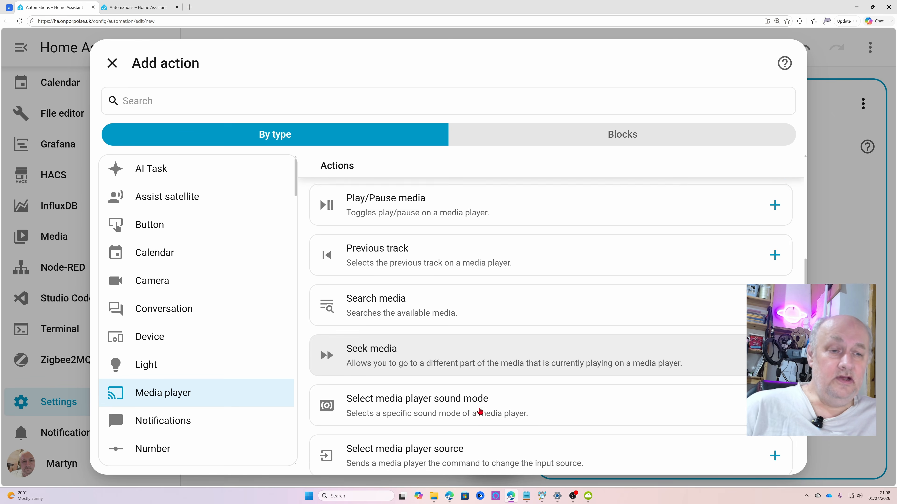
scroll(480, 410, "up", 3)
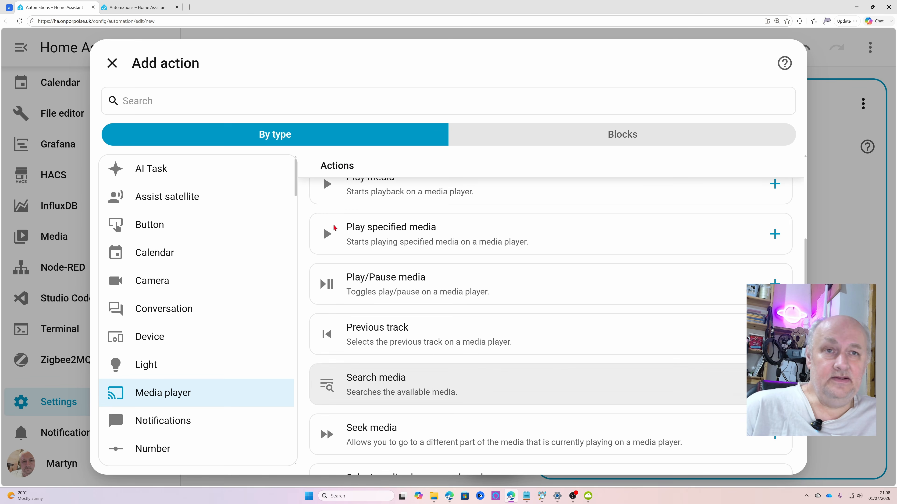
left_click(108, 72)
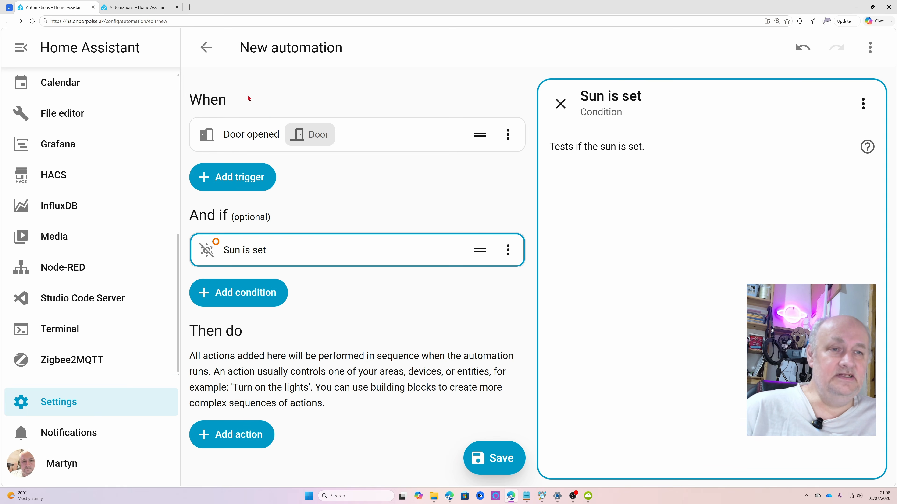
Search the triggers for "temp" and add a "Temperature crossed threshold" trigger to the automation
left_click(234, 176)
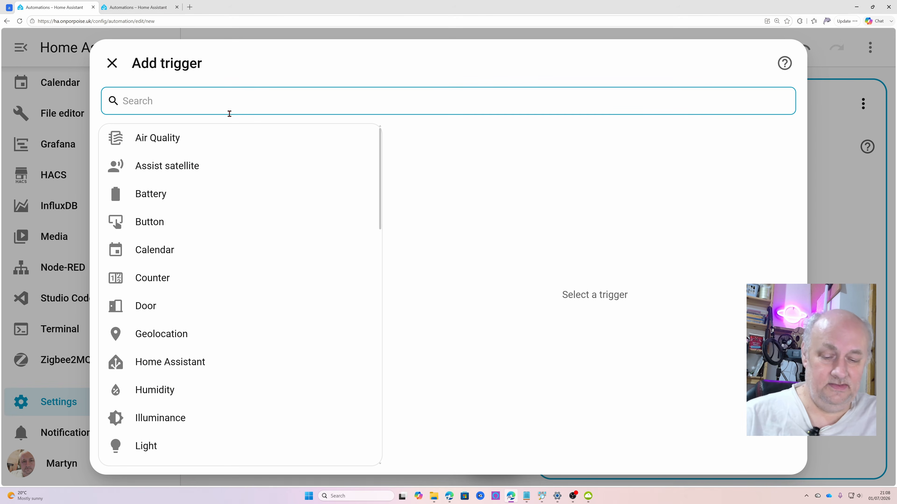
type("temp")
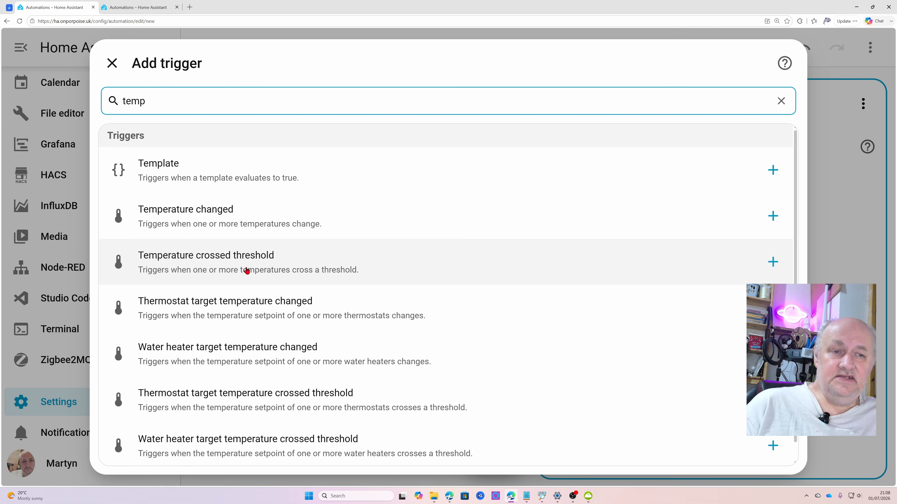
left_click(239, 263)
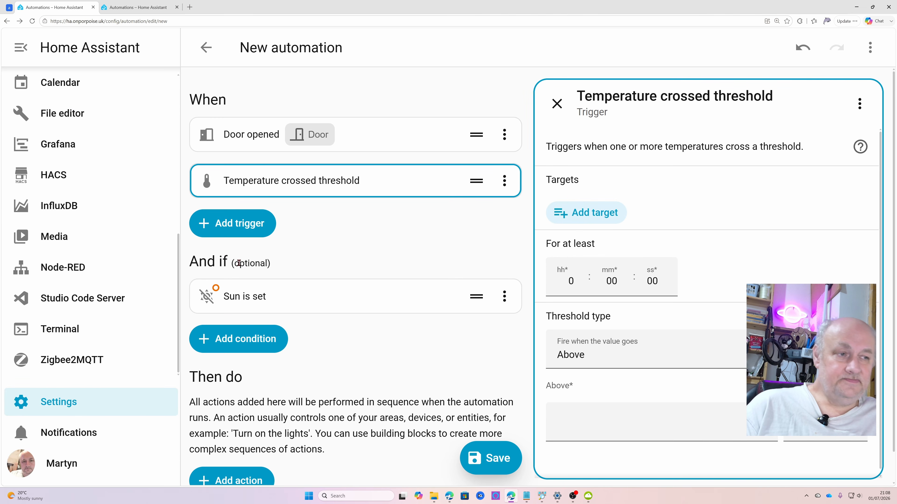
Target the Back Garden Garden_Sensor Temperature entity in the Temperature crossed threshold trigger
left_click(591, 213)
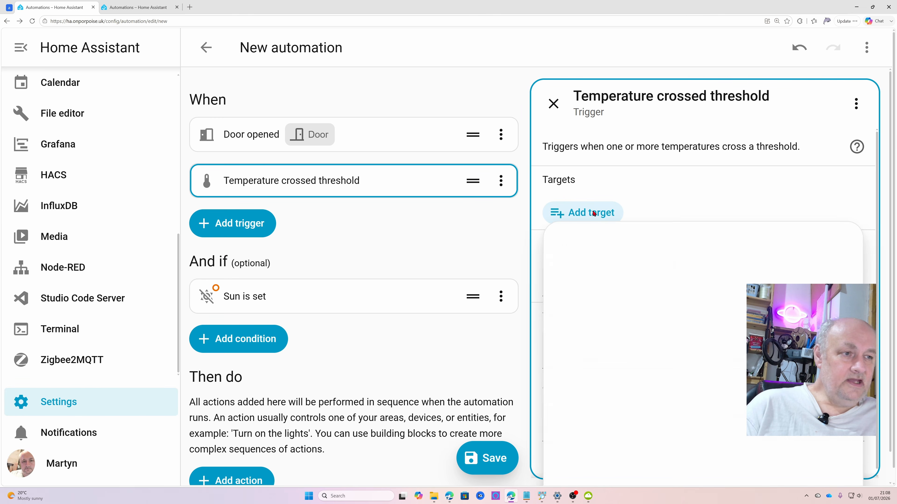
scroll(713, 383, "down", 2)
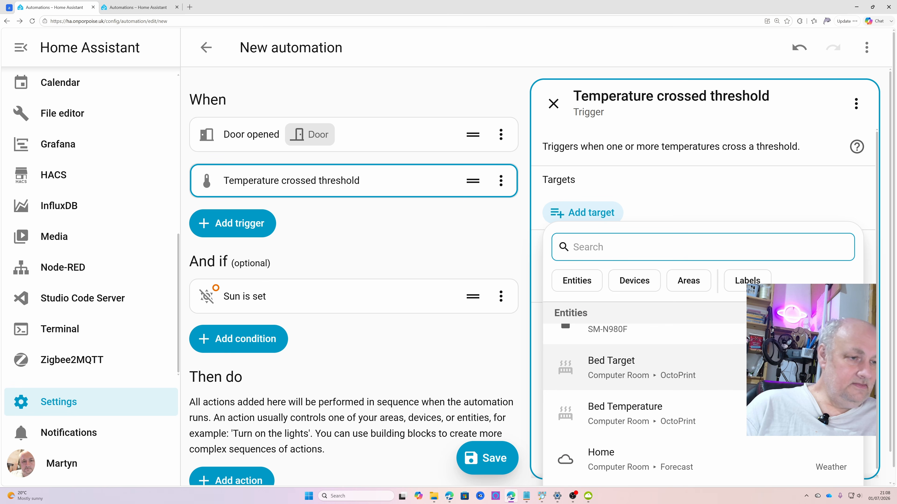
scroll(741, 364, "down", 6)
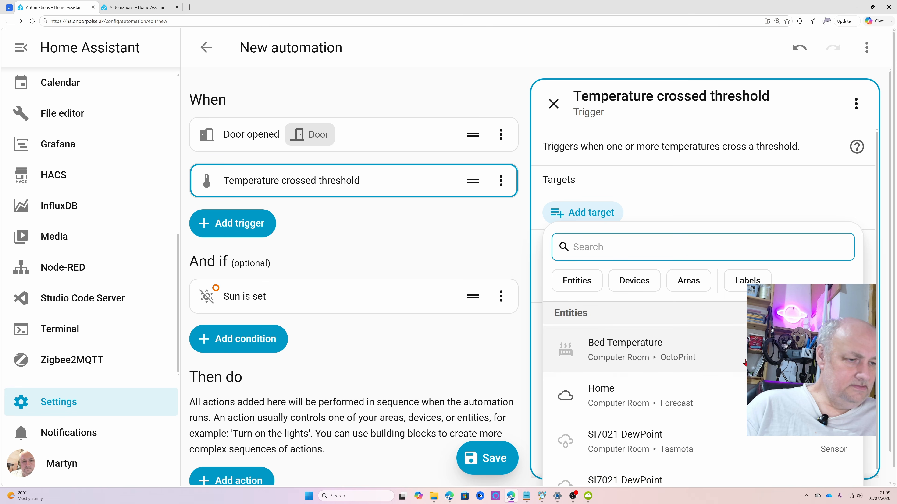
scroll(744, 362, "down", 2)
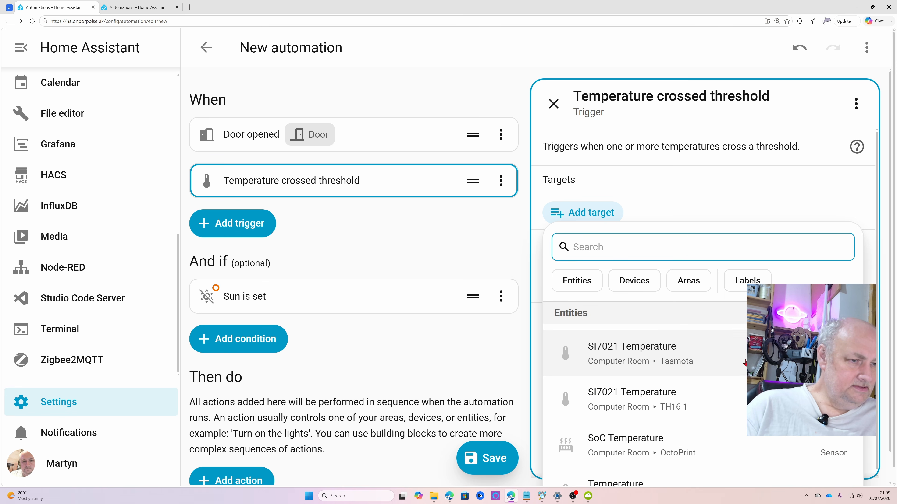
scroll(742, 364, "down", 1)
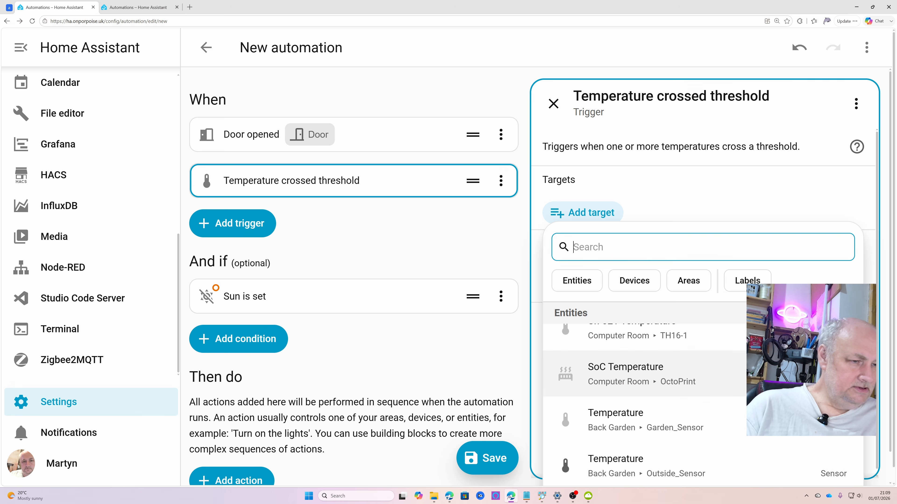
scroll(717, 373, "down", 1)
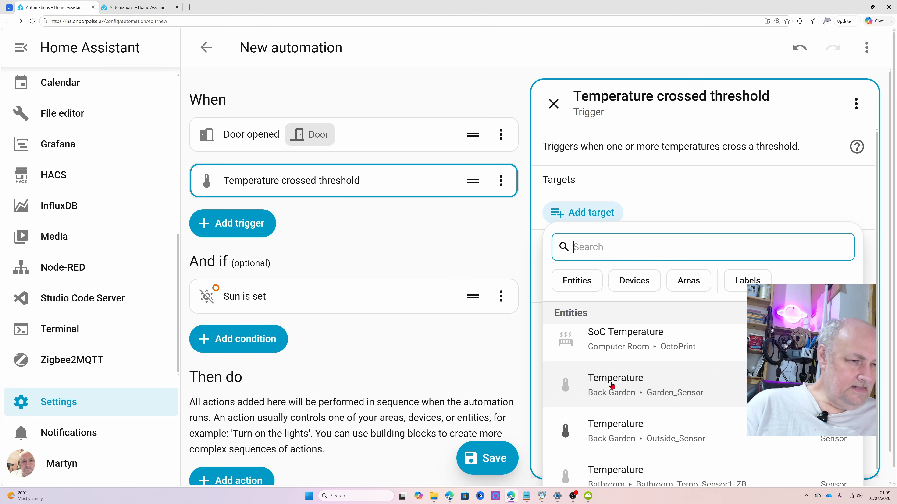
left_click(625, 383)
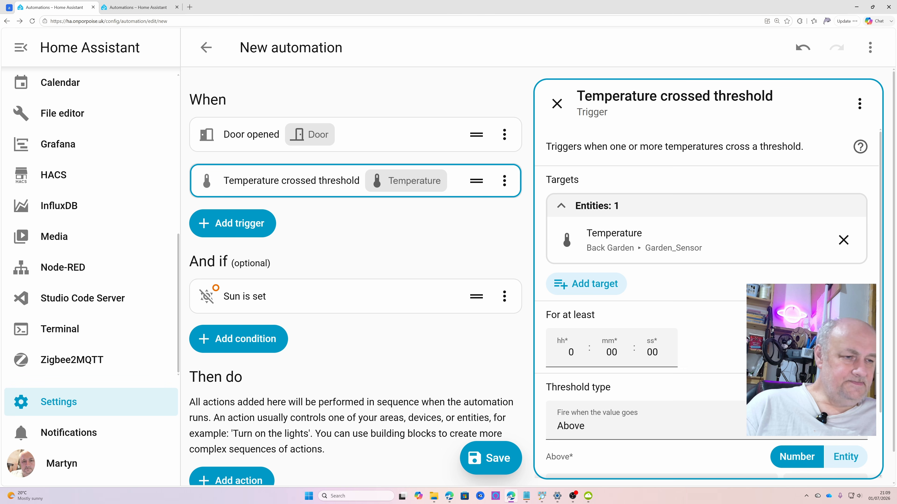
Set the temperature trigger's Above threshold to 25
scroll(642, 407, "down", 2)
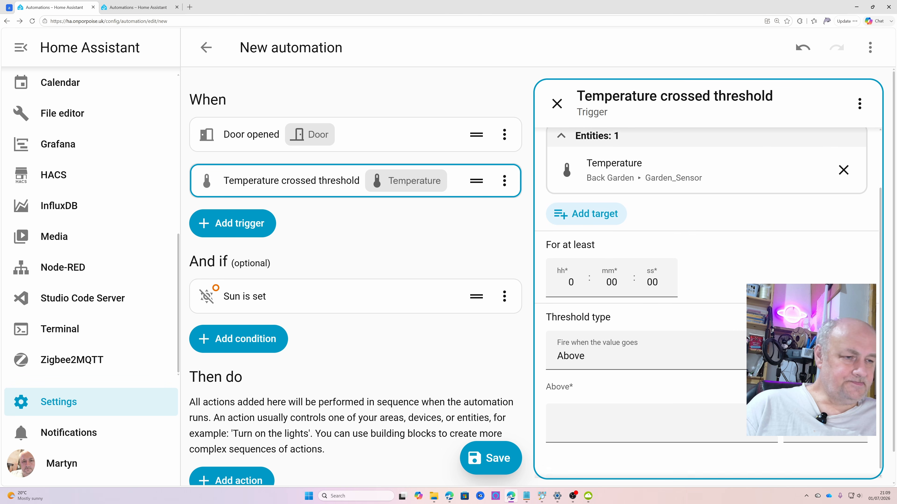
left_click(655, 430)
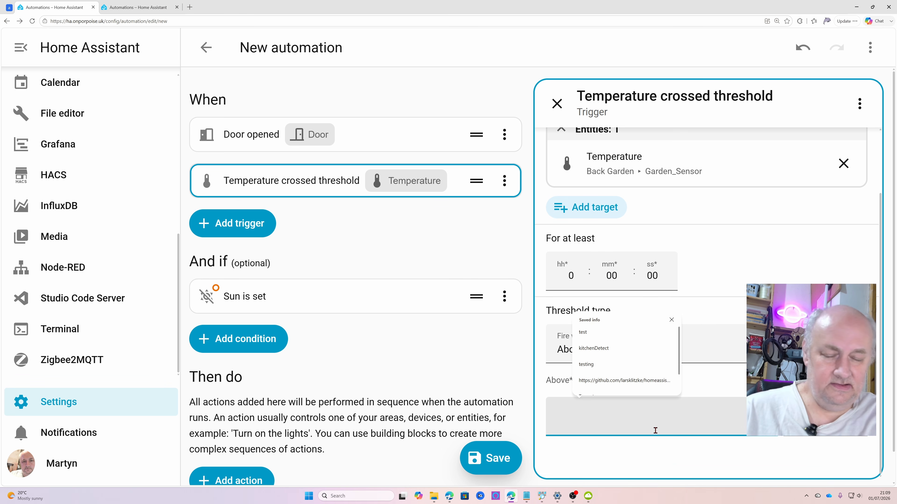
type("25")
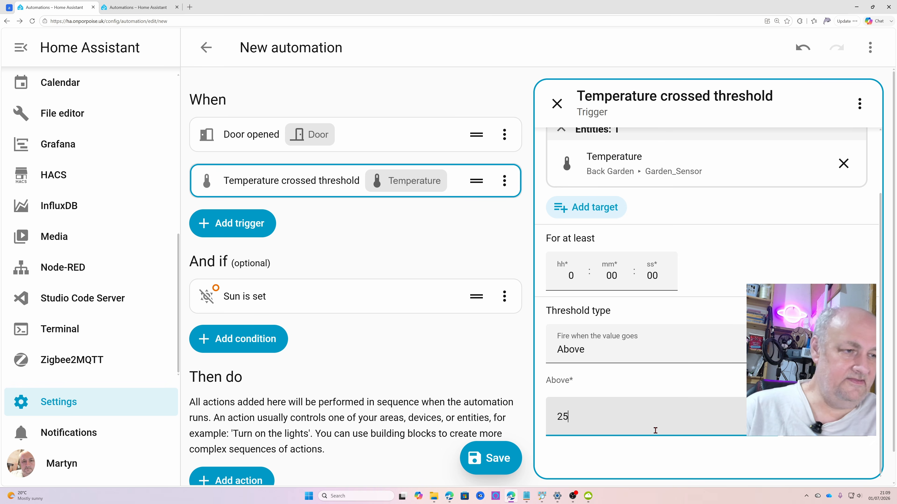
left_click(669, 489)
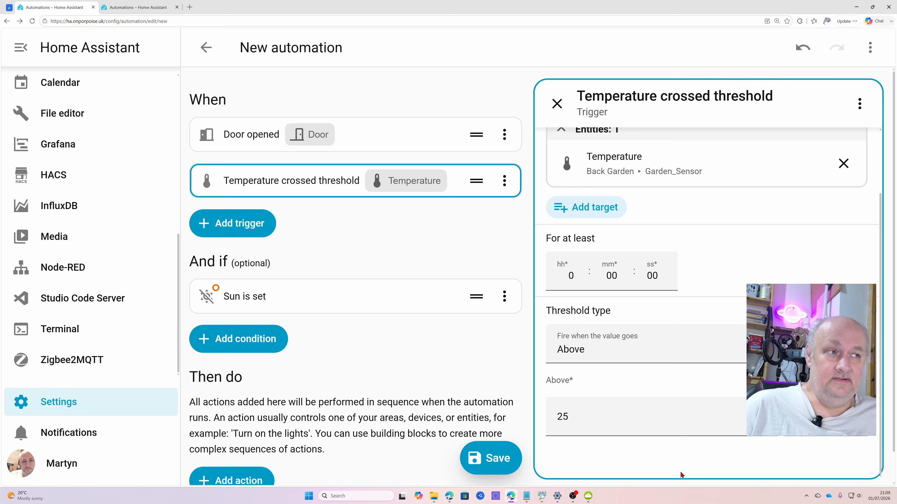
Add a "Battery became low" trigger to the automation
left_click(249, 226)
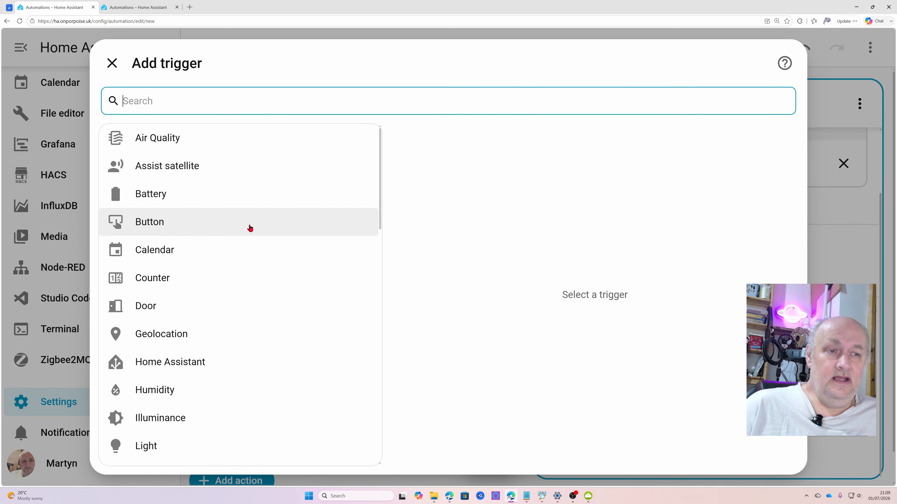
left_click(184, 201)
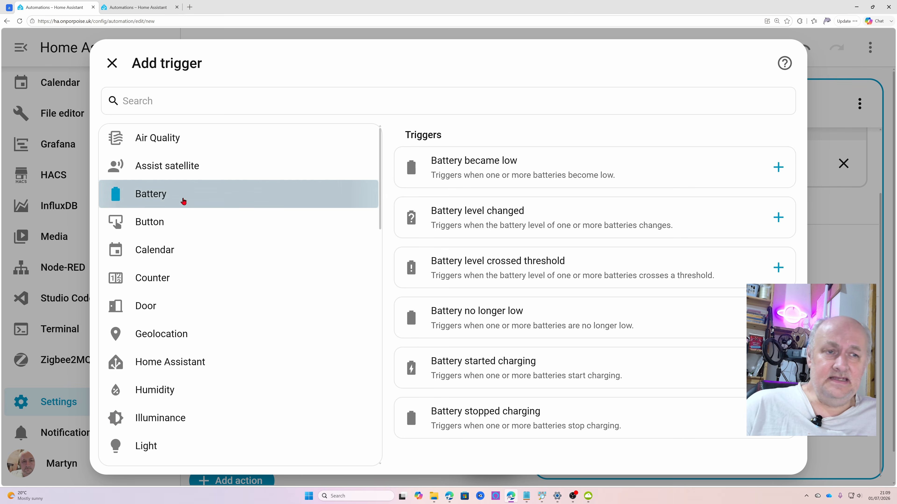
left_click(513, 171)
Limit the battery trigger's target choices to areas and target the upstairs Bedroom area
left_click(569, 215)
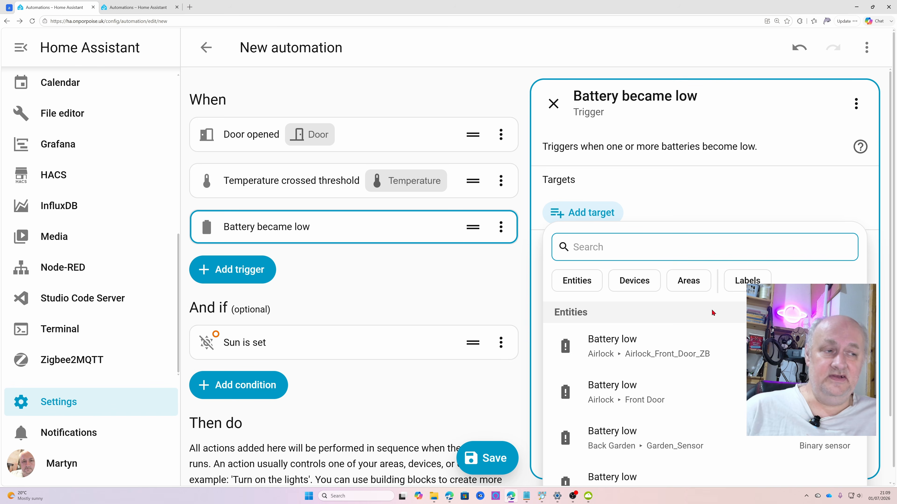
left_click(694, 281)
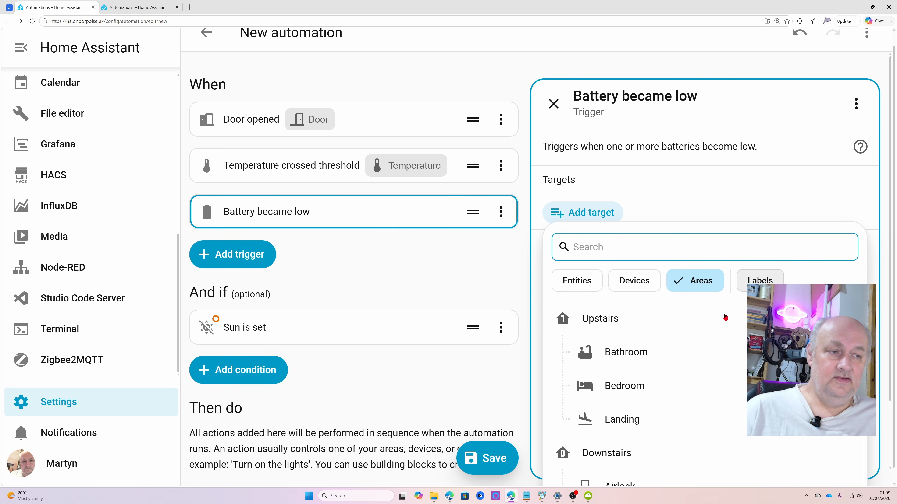
scroll(708, 346, "down", 1)
scroll(710, 348, "up", 1)
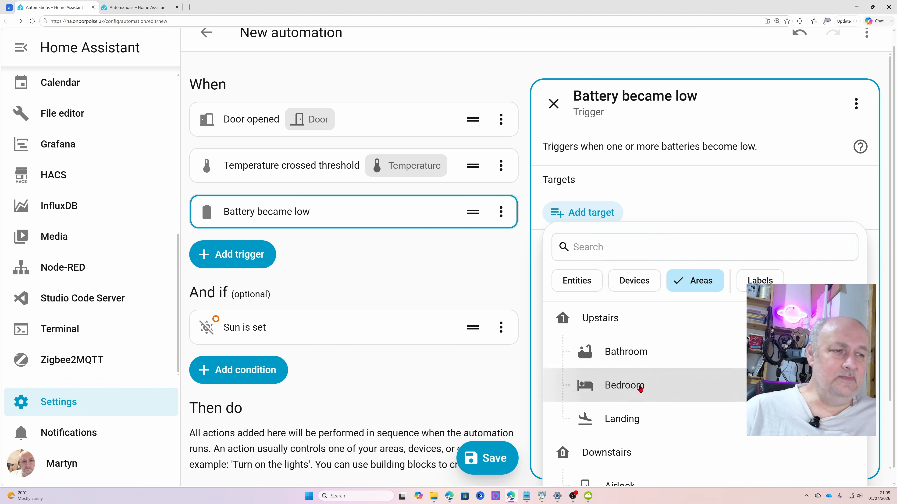
left_click(640, 388)
scroll(723, 231, "down", 2)
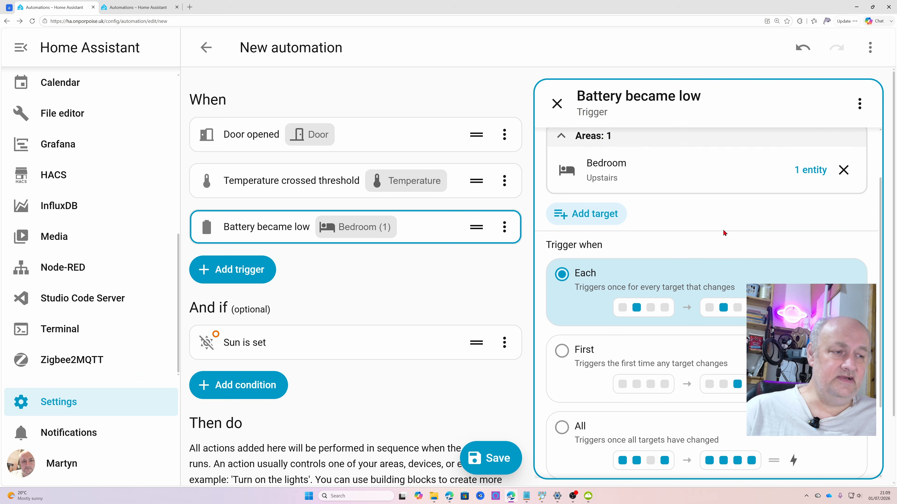
Examine the battery trigger's Each, First and All trigger options, its For at least duration and the automation's sections
scroll(727, 222, "down", 1)
scroll(732, 212, "up", 3)
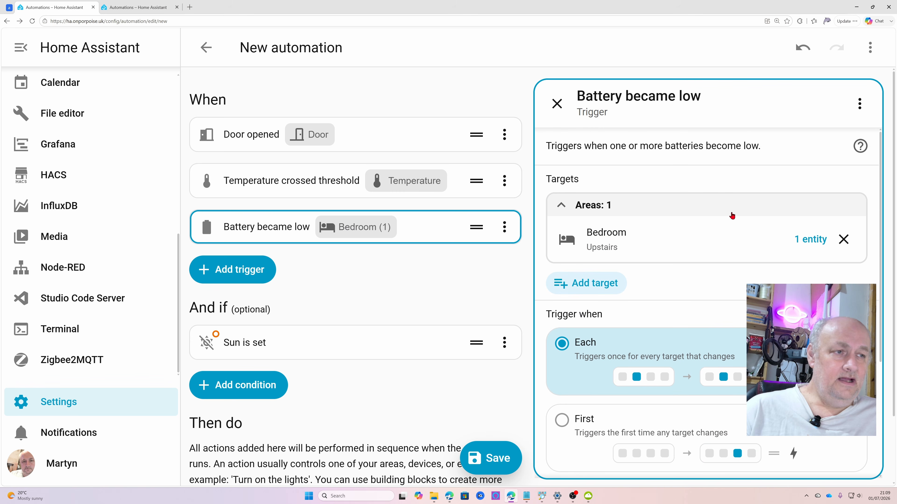
scroll(685, 256, "down", 2)
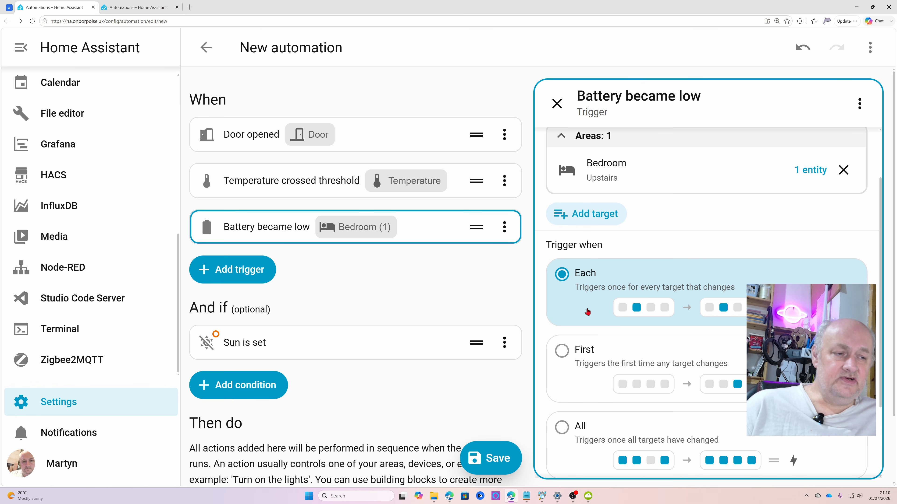
scroll(576, 311, "down", 1)
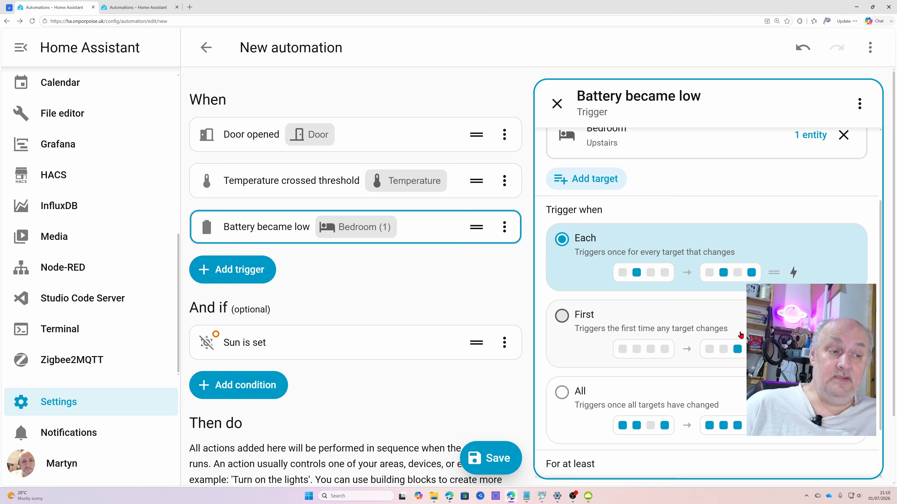
scroll(699, 397, "down", 2)
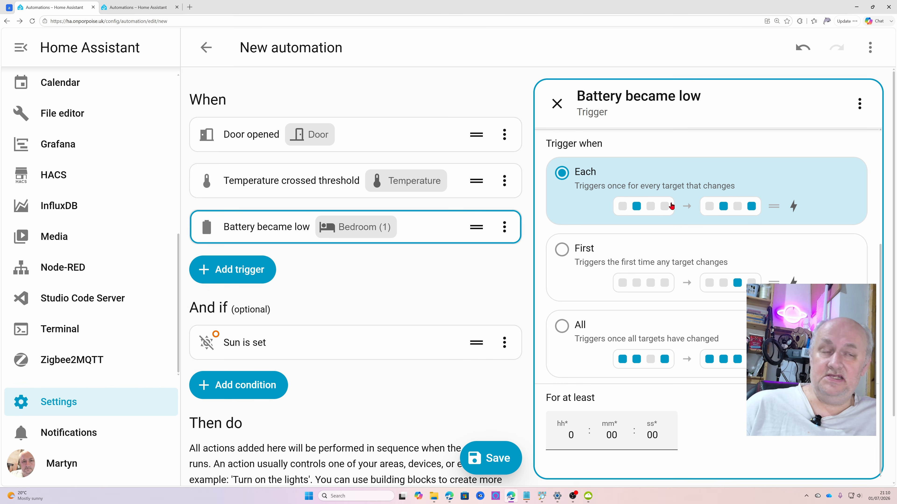
scroll(671, 206, "up", 4)
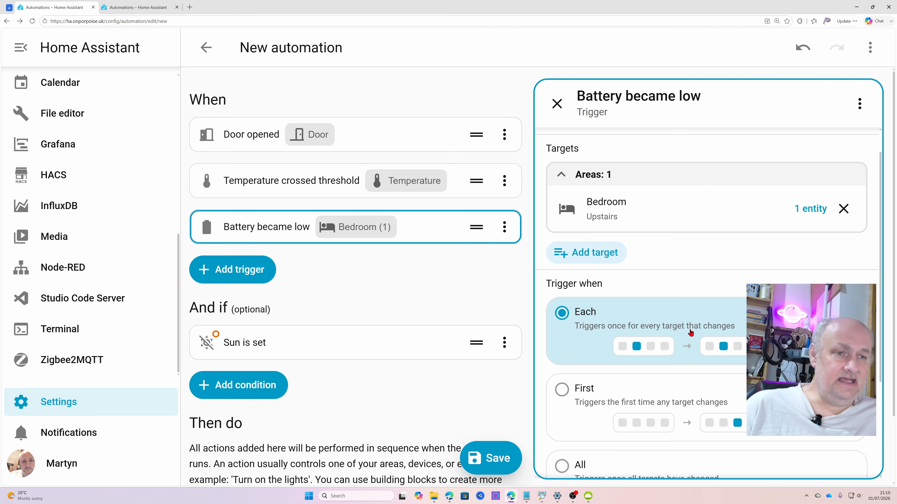
scroll(681, 335, "down", 3)
scroll(672, 327, "up", 1)
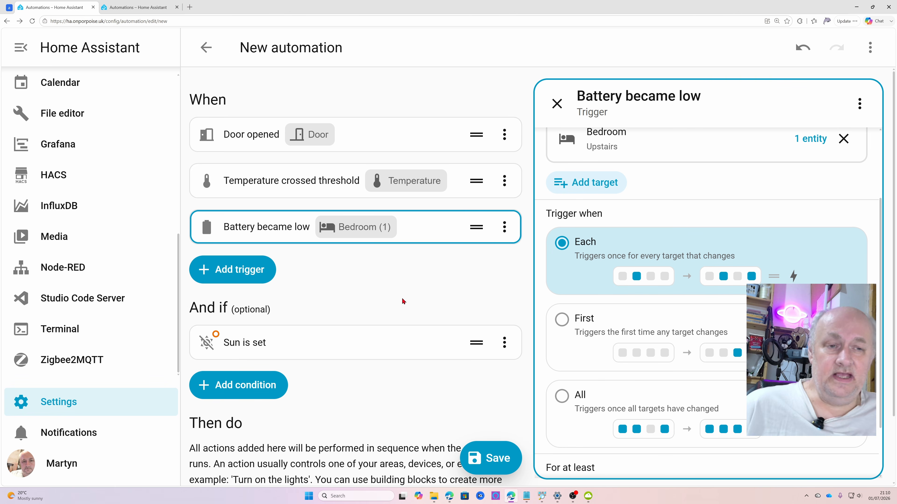
scroll(403, 301, "down", 2)
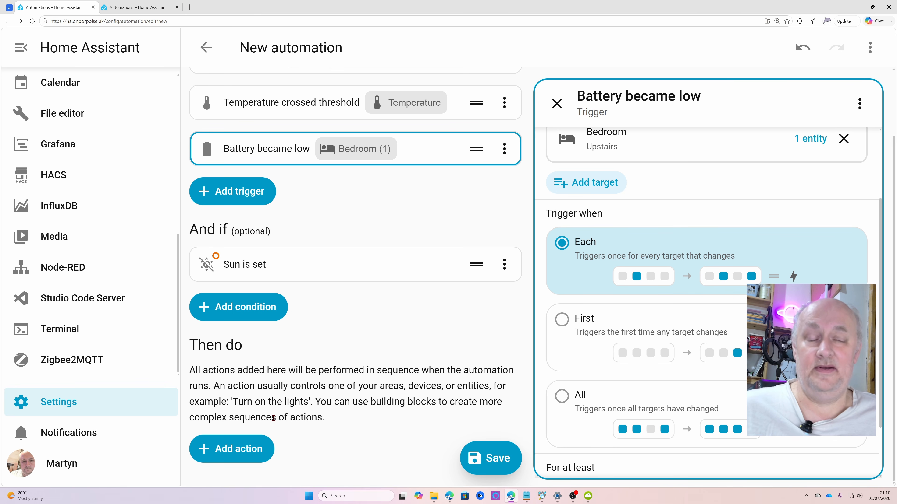
scroll(448, 389, "up", 2)
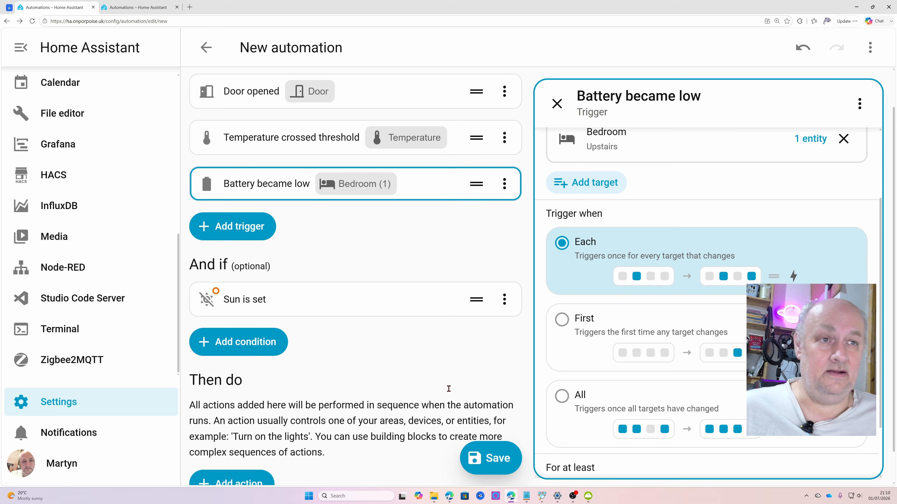
scroll(449, 388, "up", 1)
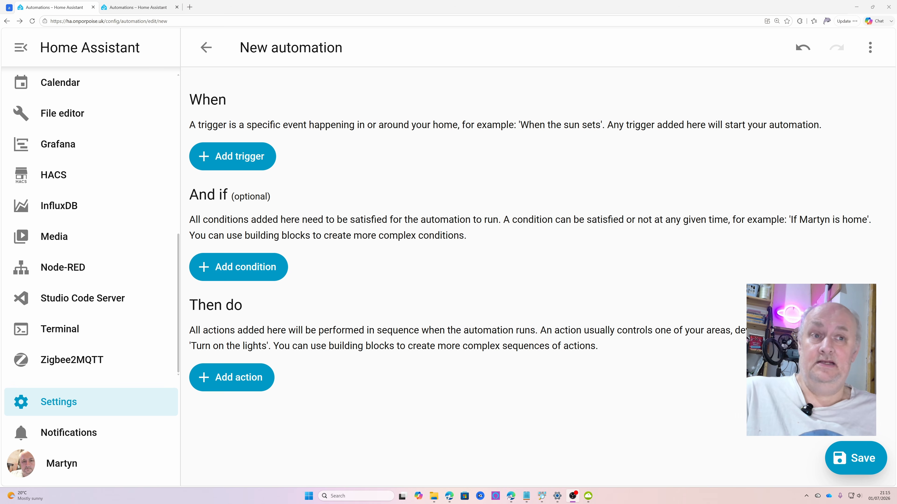
Find and add an "Occupancy detected" trigger to the empty automation
left_click(245, 168)
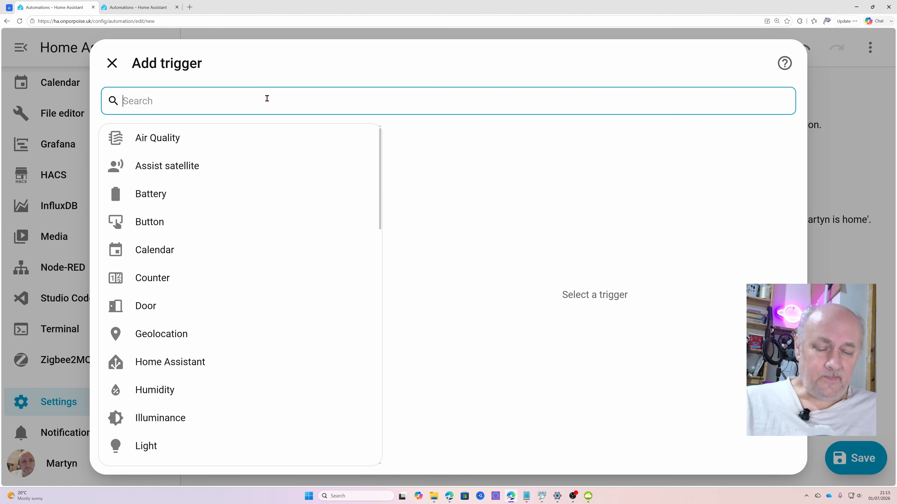
type("oc")
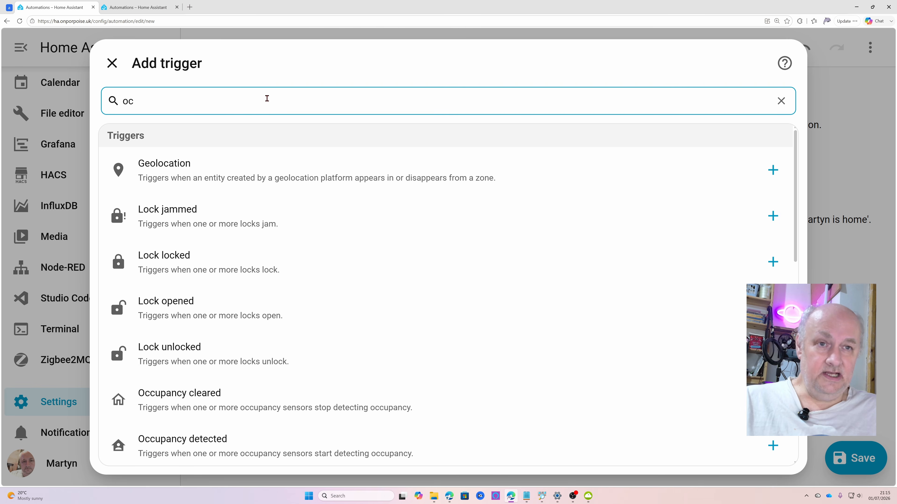
type("c")
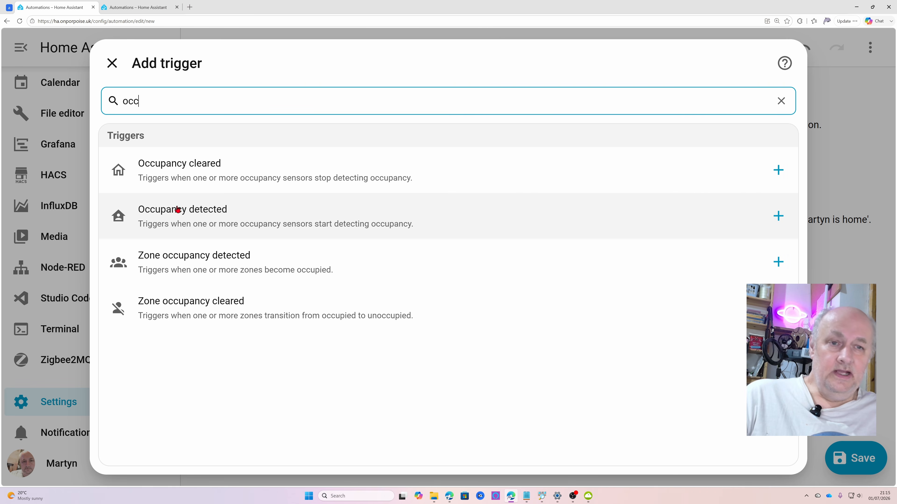
left_click(226, 217)
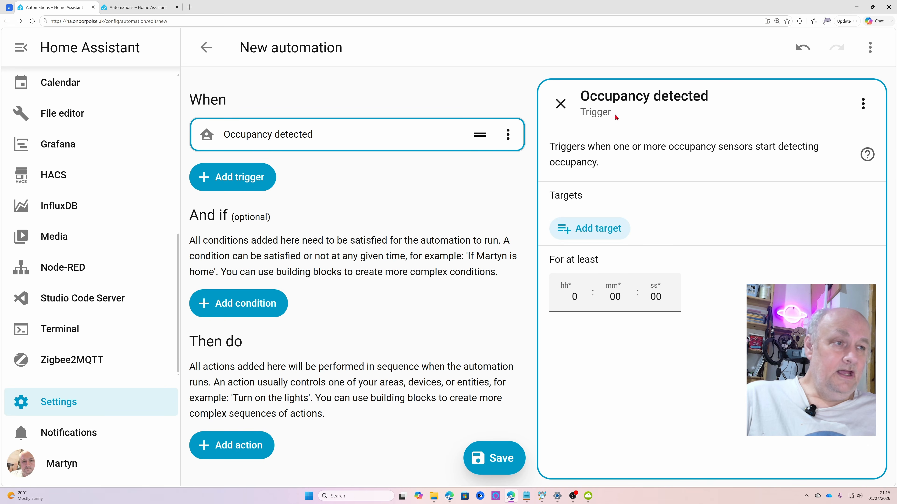
Limit the occupancy trigger's target choices to areas and target the downstairs Kitchen area
left_click(602, 236)
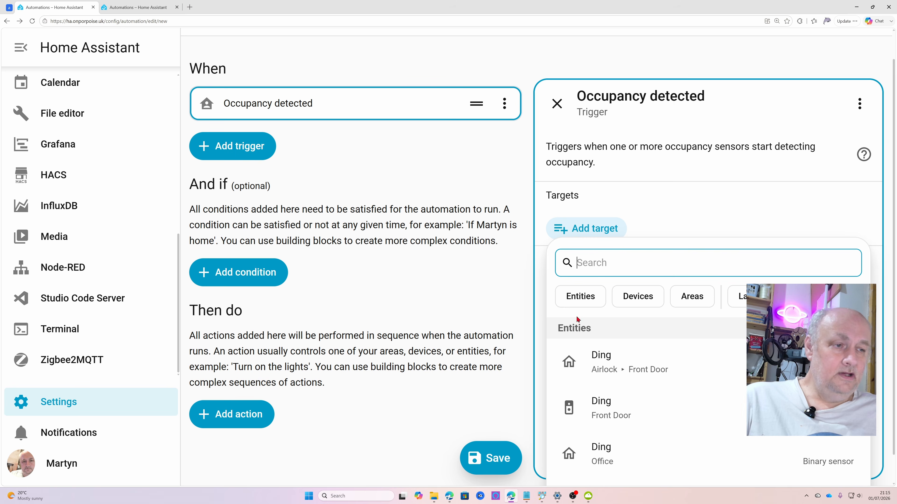
left_click(689, 298)
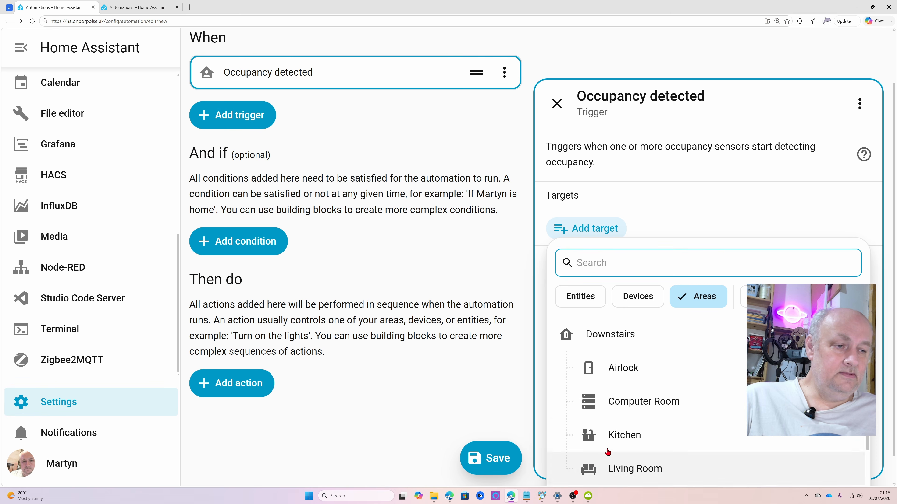
left_click(621, 432)
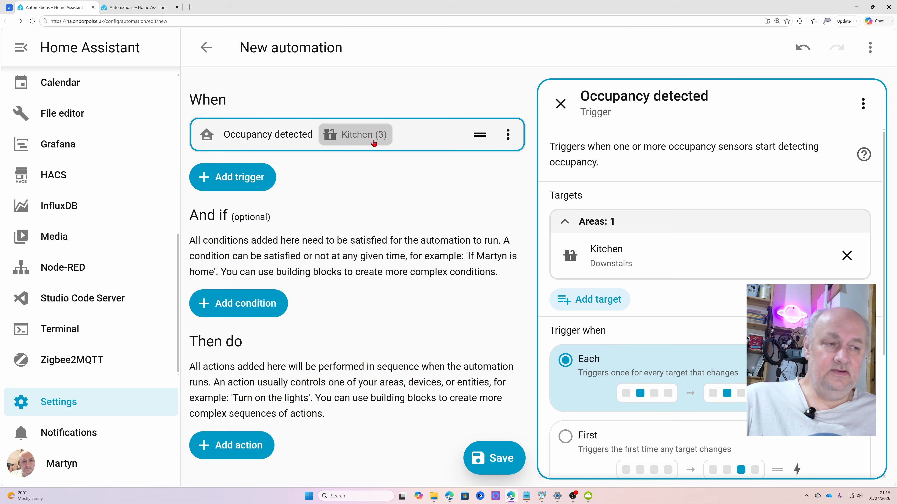
Set the occupancy trigger's For at least duration to 5 seconds
scroll(707, 248, "down", 2)
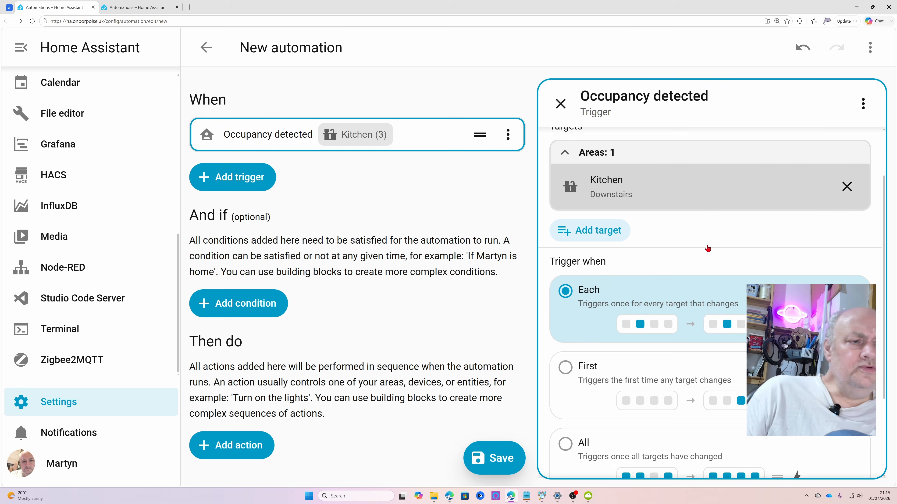
scroll(707, 249, "down", 2)
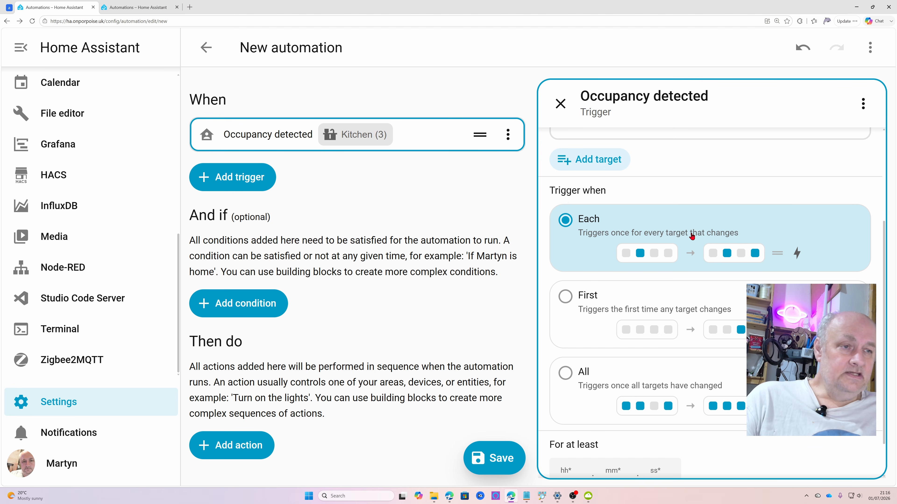
scroll(692, 236, "down", 1)
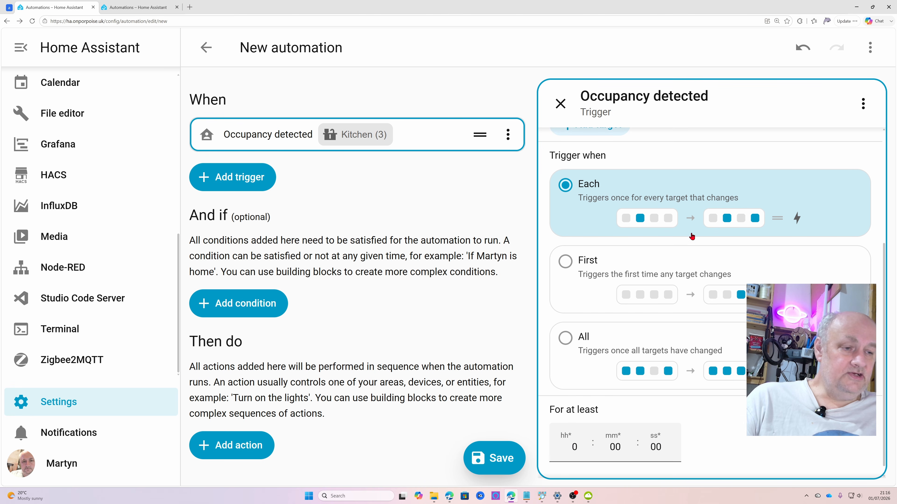
left_click(655, 448)
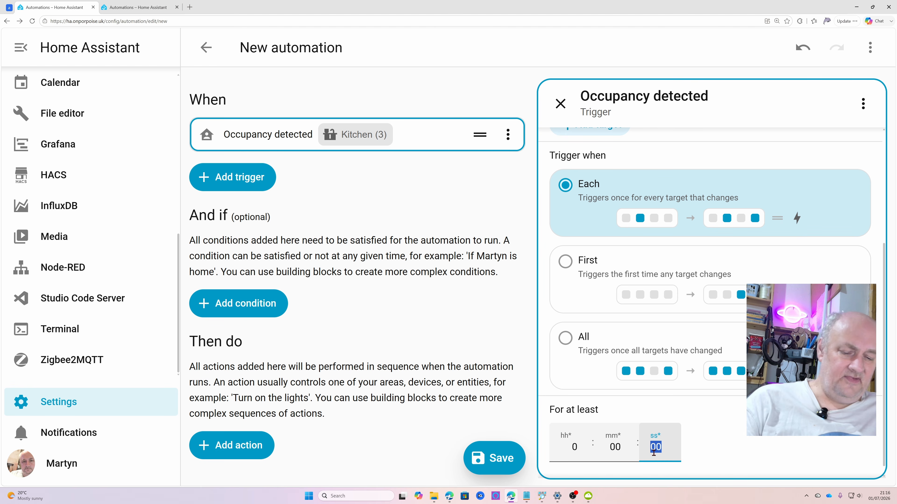
type("5")
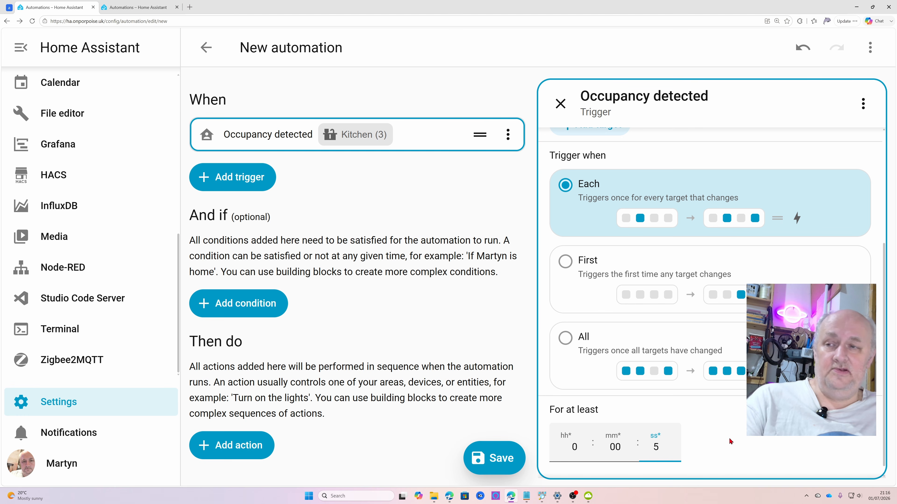
Give the occupancy trigger the trigger ID "Kitchen-Movement"
scroll(730, 441, "up", 5)
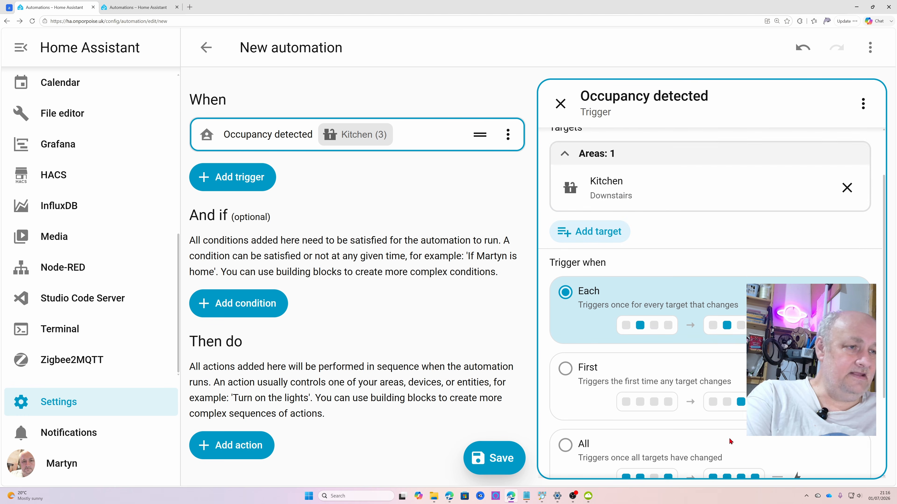
left_click(862, 112)
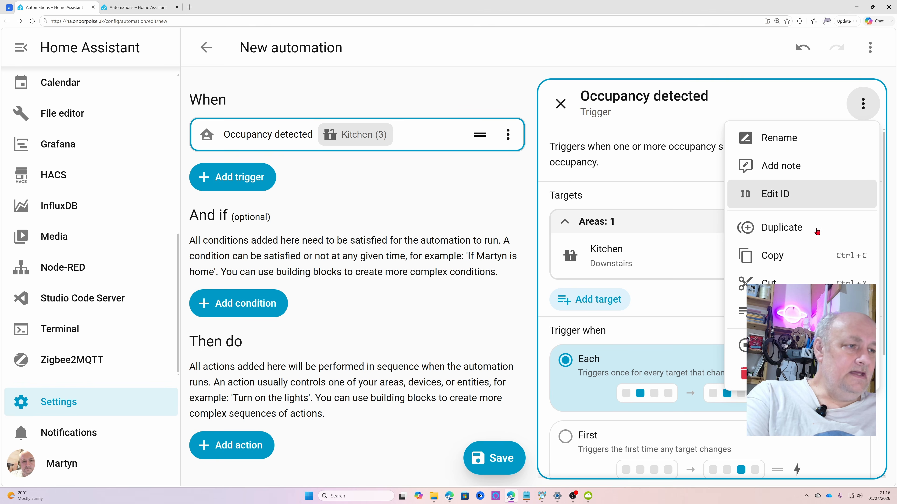
left_click(784, 197)
left_click(655, 152)
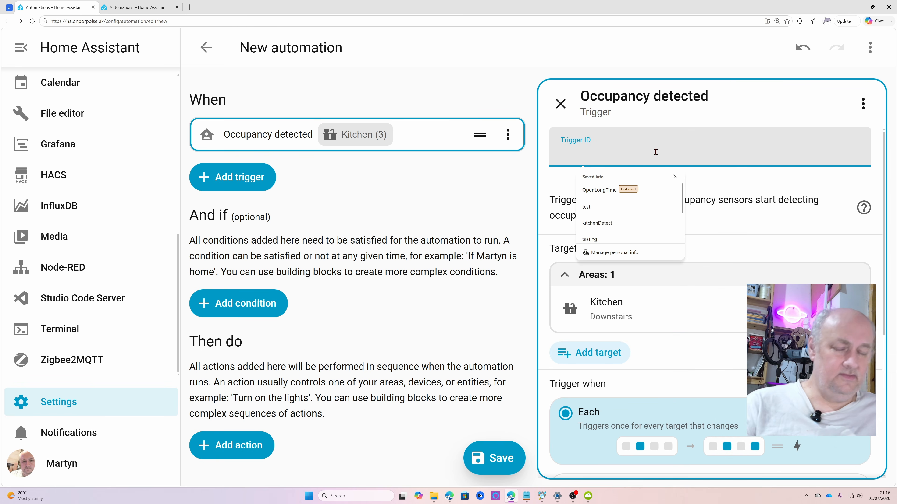
type("Kitchen")
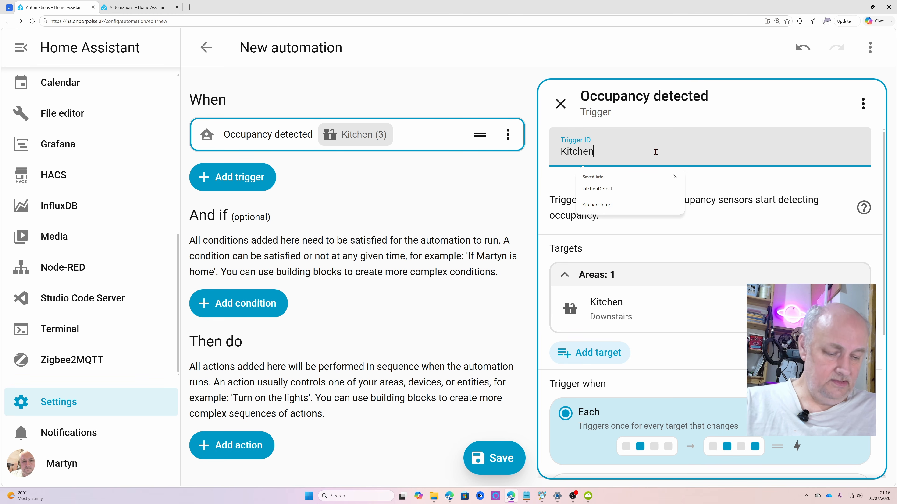
type("- Moven")
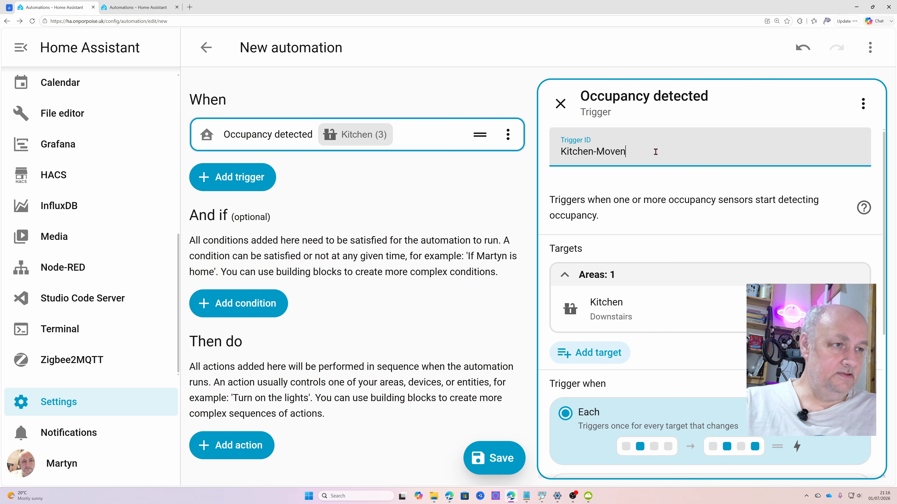
key("BackSpace")
key("BackSpace")
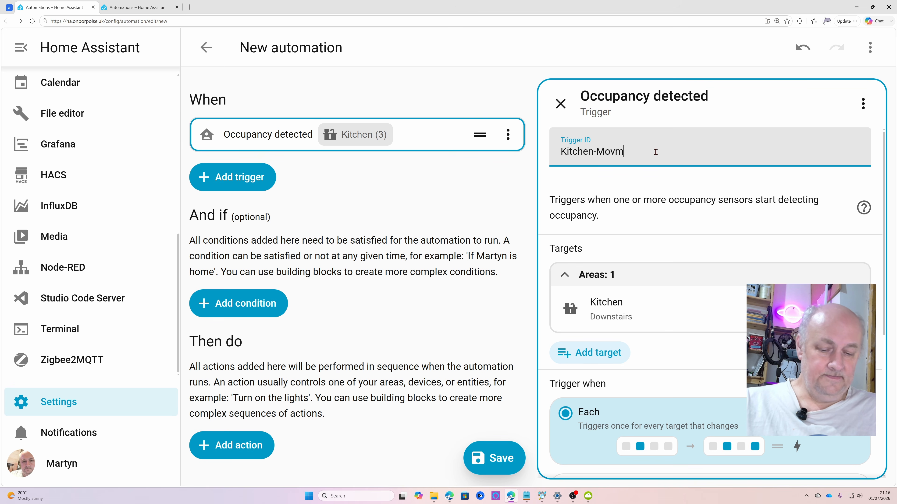
type("ement")
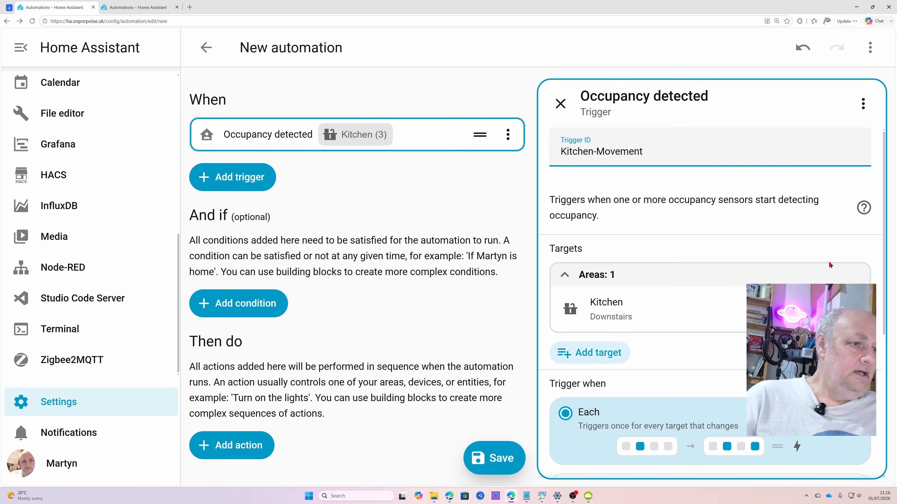
left_click(865, 105)
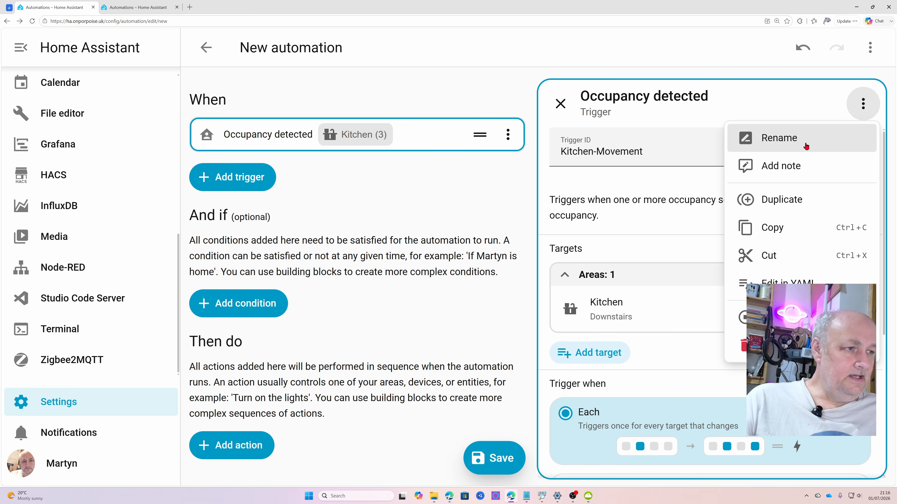
left_click(668, 198)
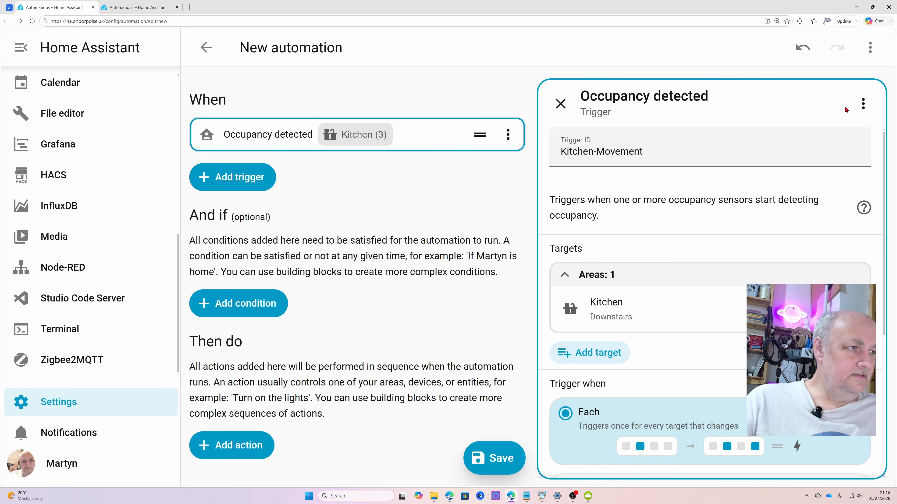
left_click(860, 104)
left_click(789, 175)
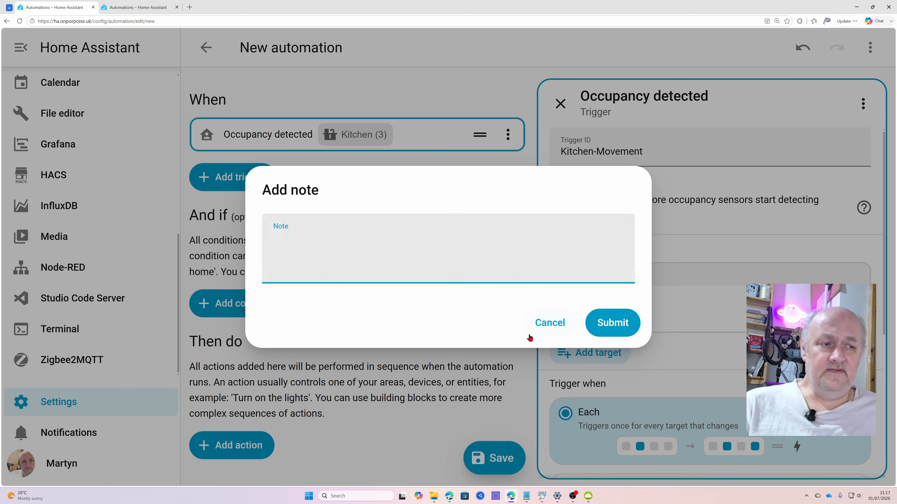
left_click(553, 326)
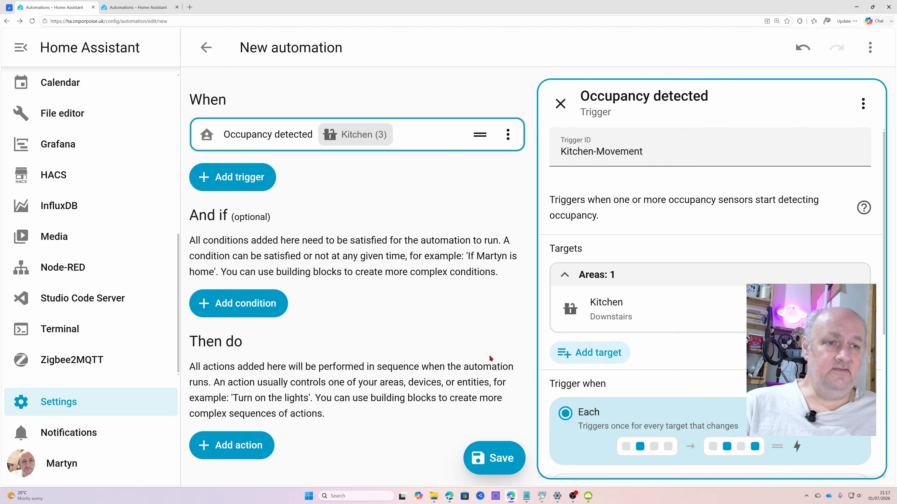
Find and add a "Sun is set" condition to the automation
scroll(690, 258, "down", 3)
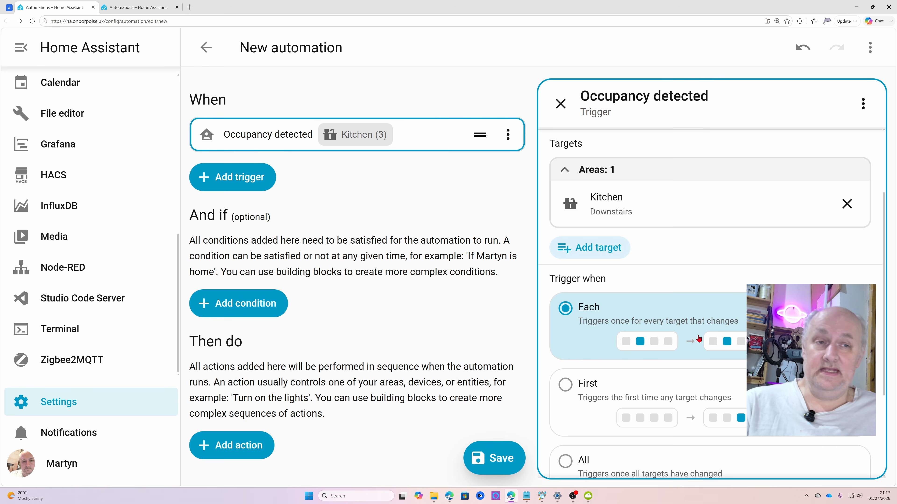
scroll(698, 339, "up", 1)
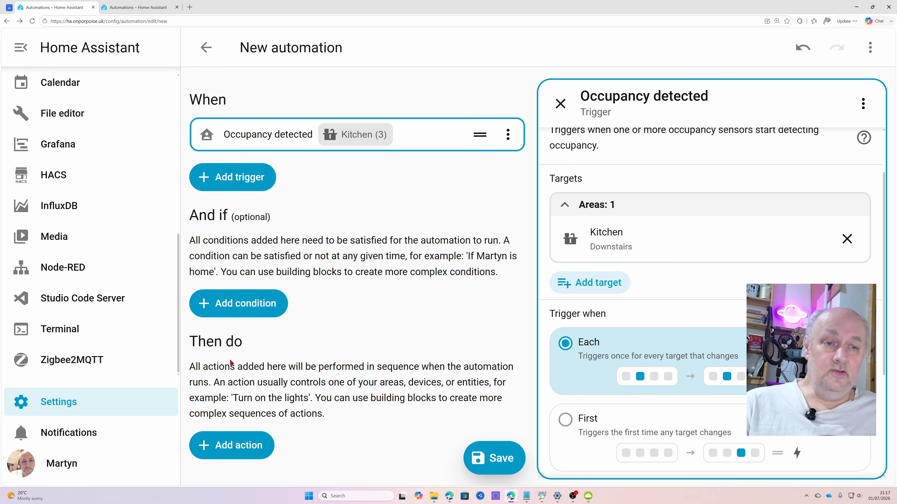
left_click(251, 308)
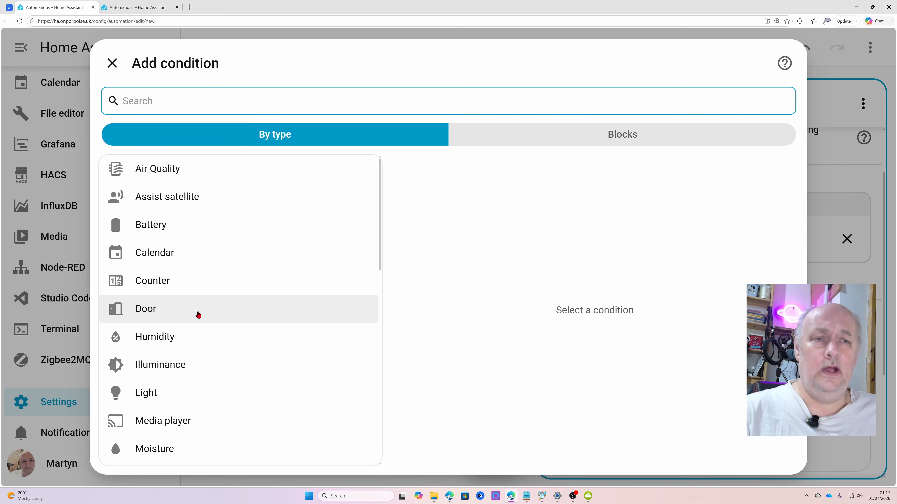
type("sun")
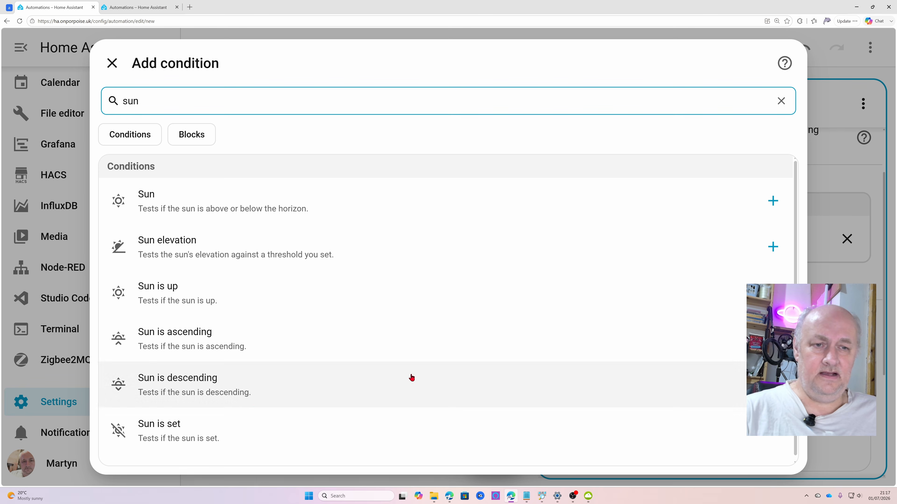
left_click(156, 445)
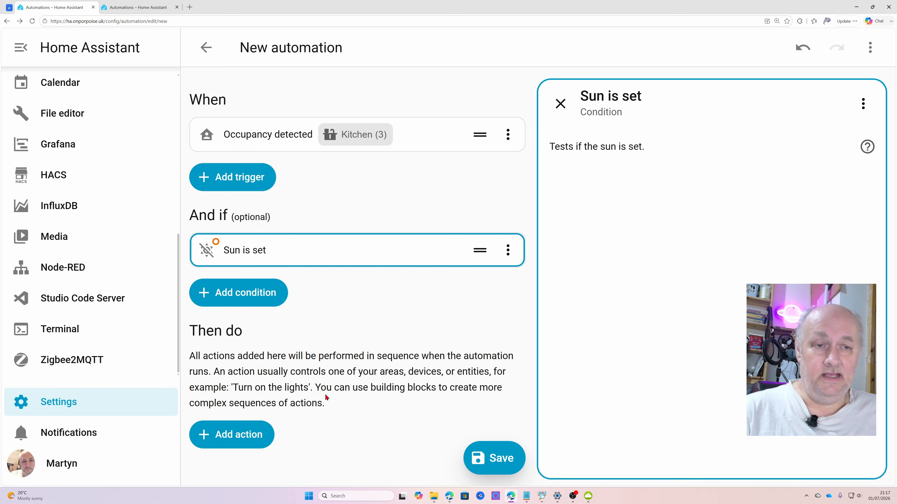
Add a "Light is off" condition and target the KitchenSpots entity in the Kitchen
left_click(238, 294)
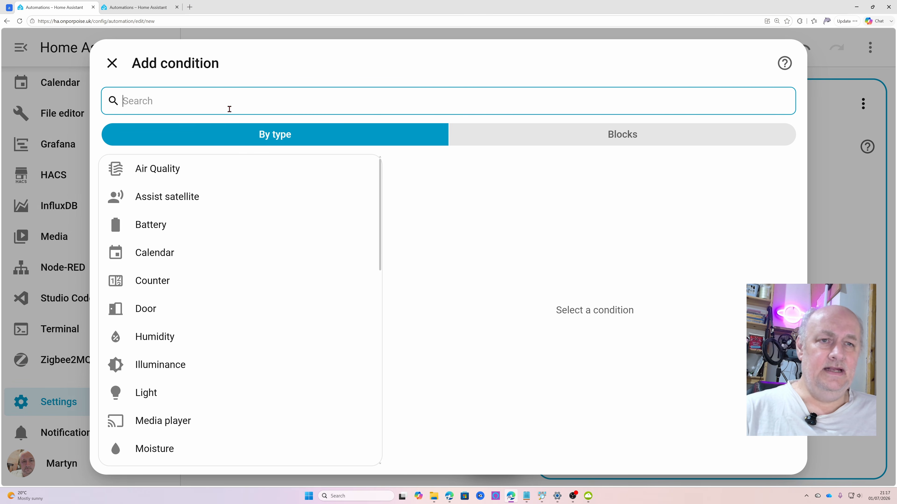
type("ligh")
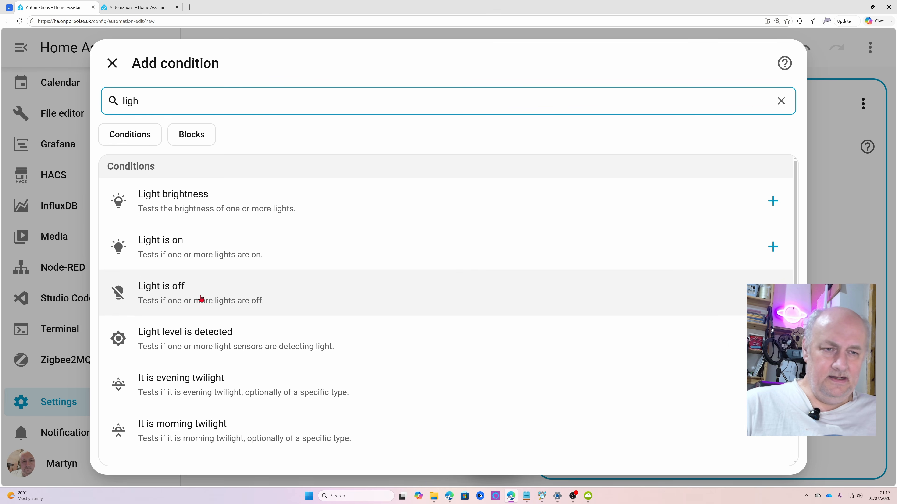
left_click(159, 299)
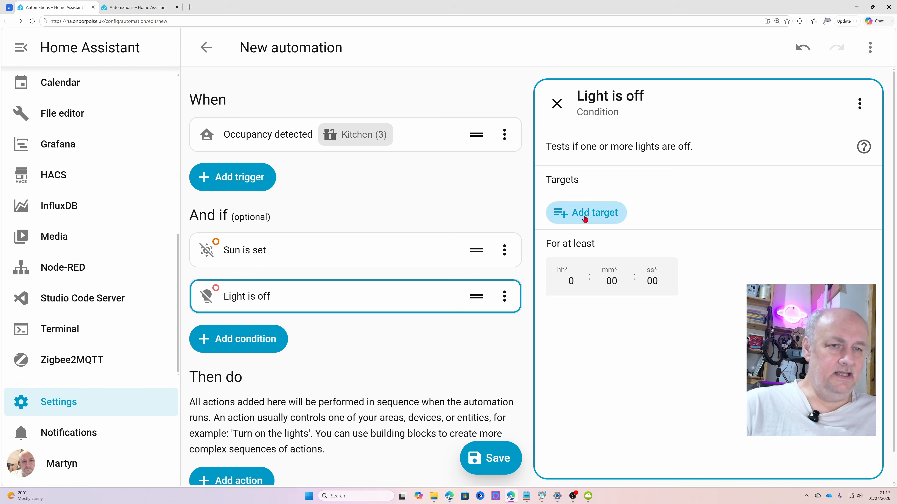
left_click(585, 217)
scroll(664, 381, "down", 5)
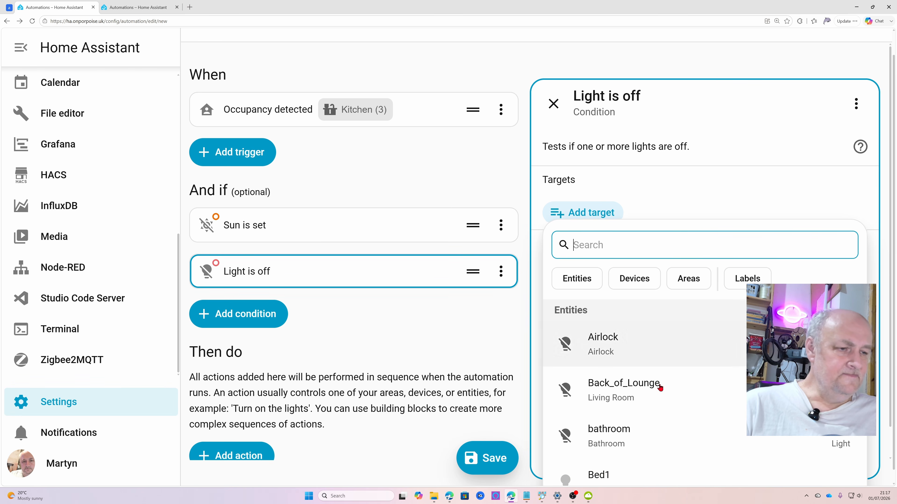
scroll(681, 370, "down", 1)
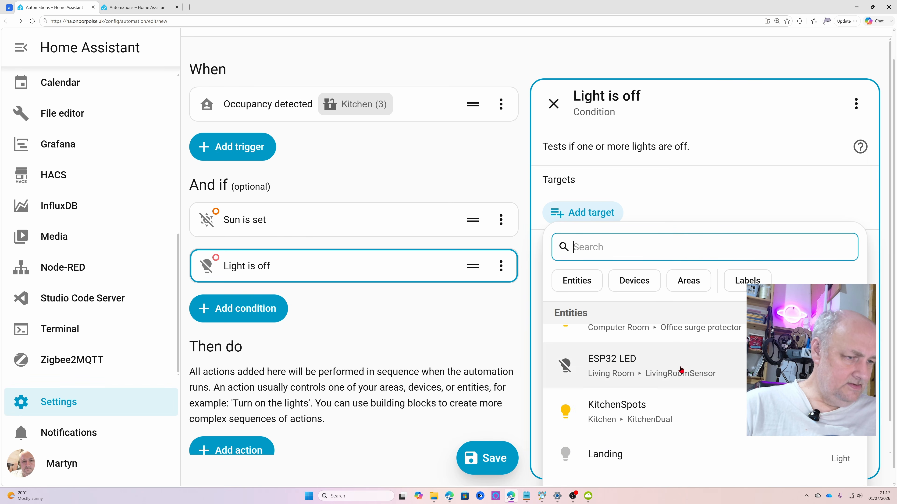
left_click(640, 411)
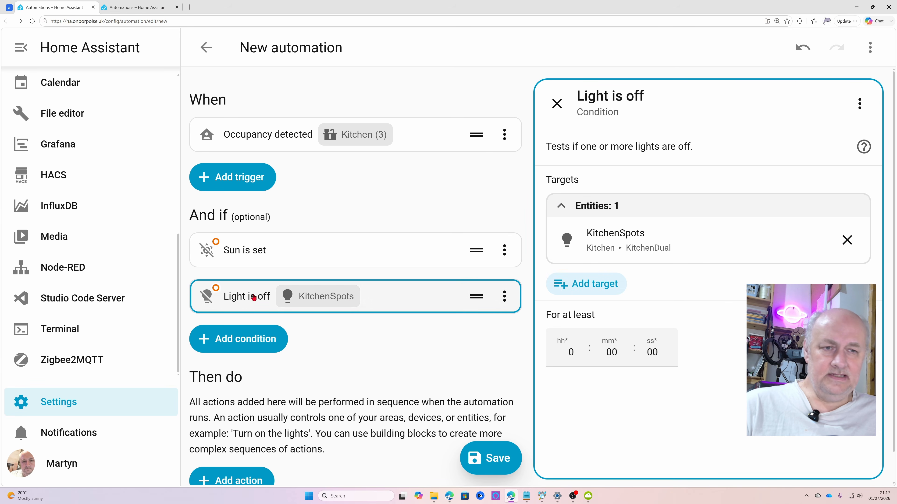
mouse_move(217, 290)
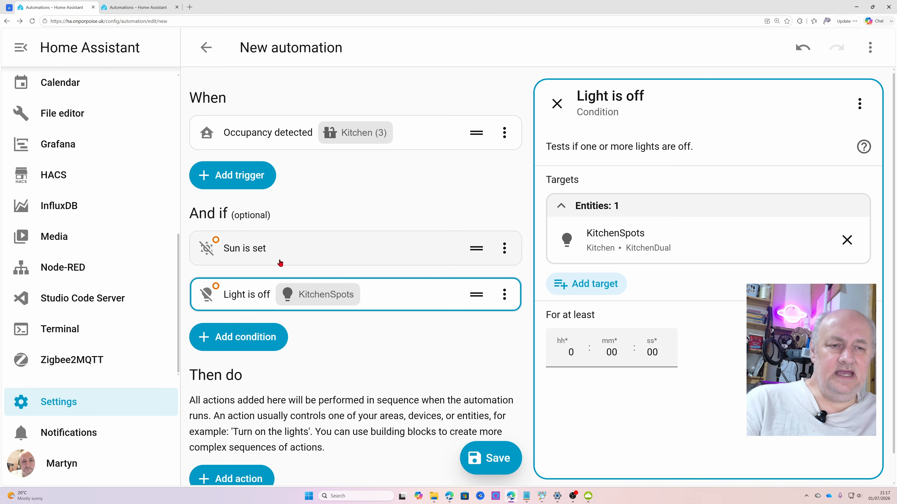
Find and add a "Turn on light" action to the automation
scroll(374, 276, "down", 1)
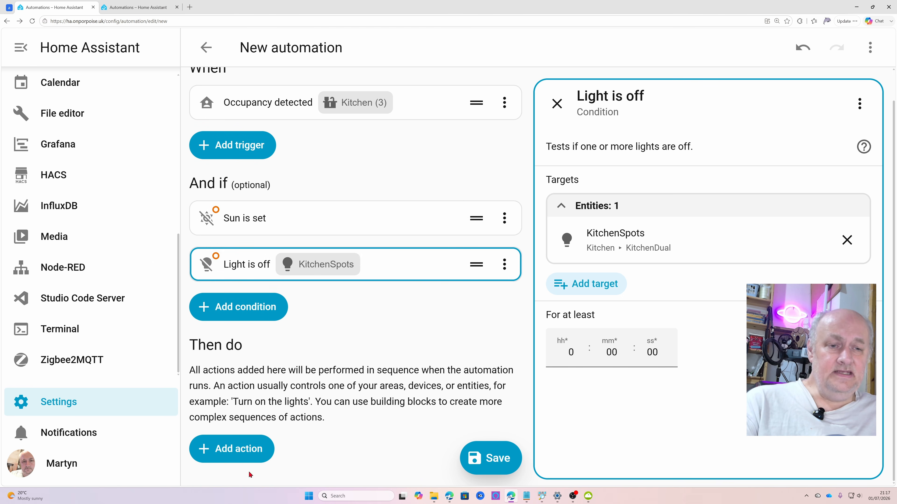
left_click(235, 451)
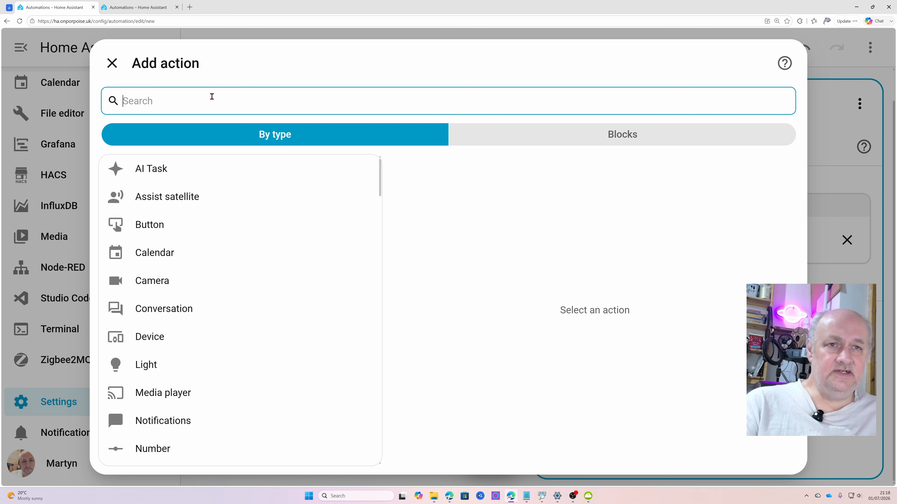
type("light")
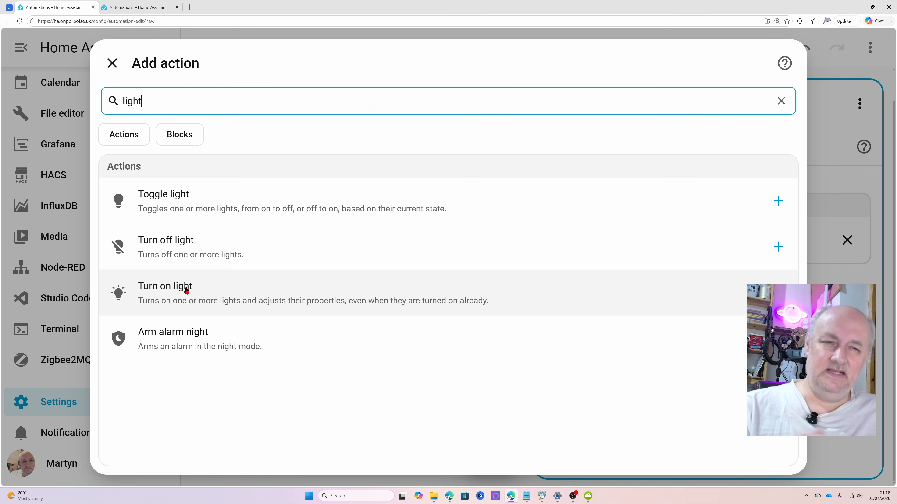
left_click(186, 290)
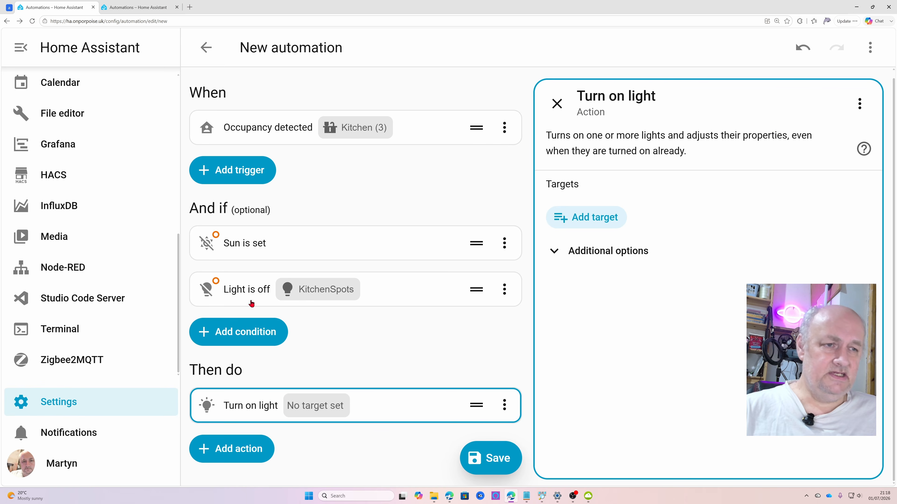
Try to find a target for the "Turn on light" action by searching for "under", and leave the target choice without selecting one
left_click(600, 219)
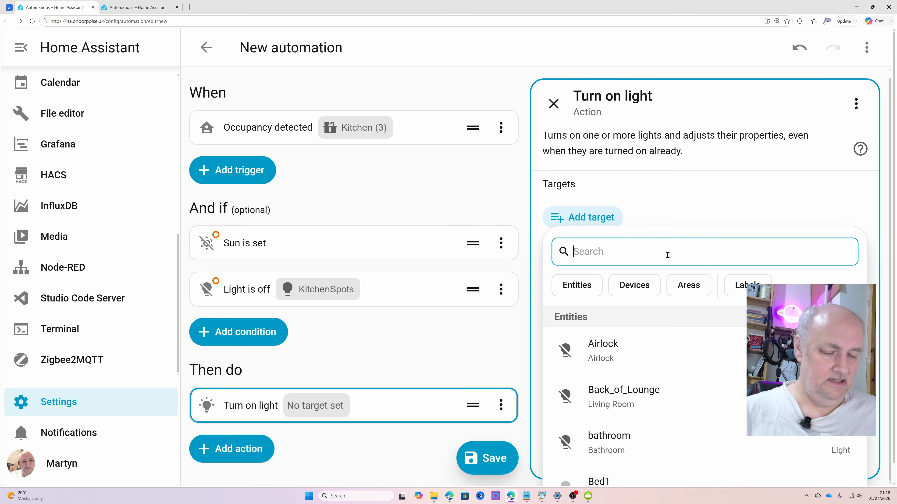
type("unde")
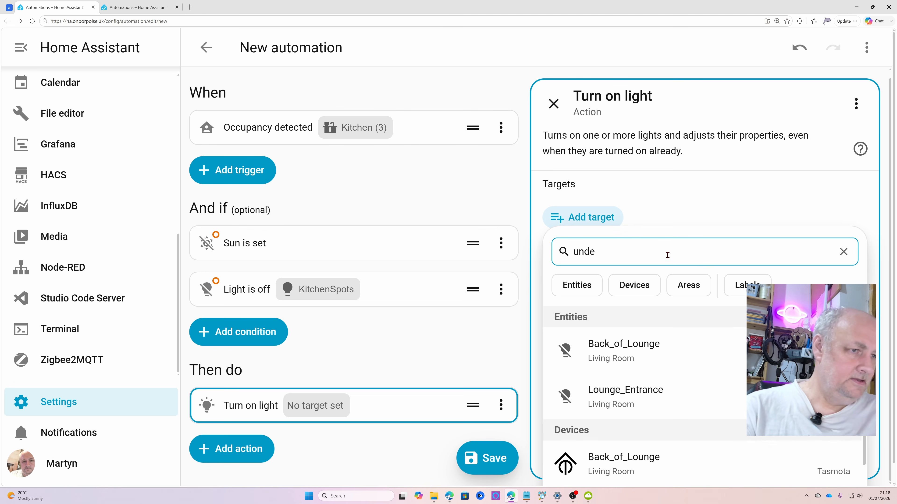
type("r")
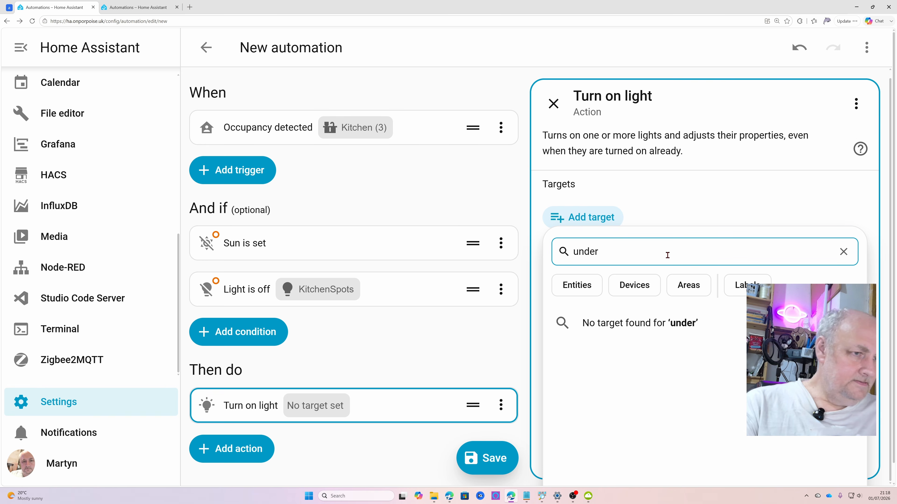
key("BackSpace")
key("BackSpace")
key("BackSpace")
key("BackSpace")
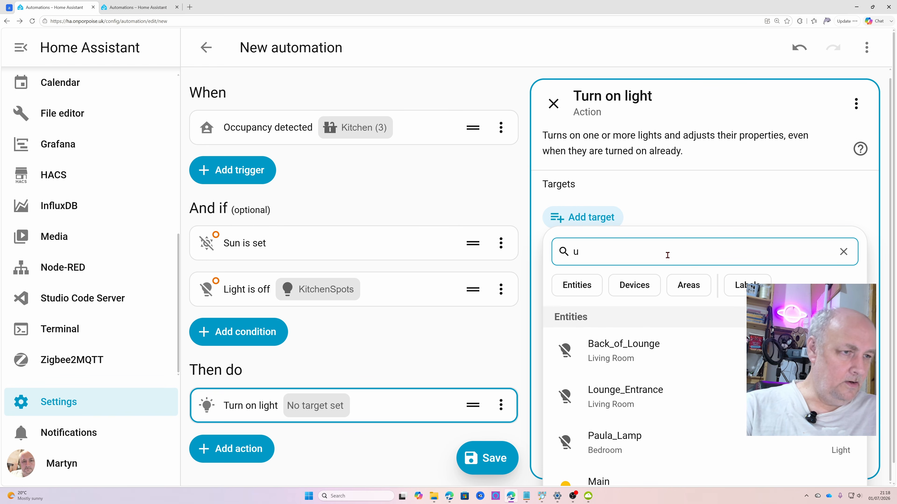
key("BackSpace")
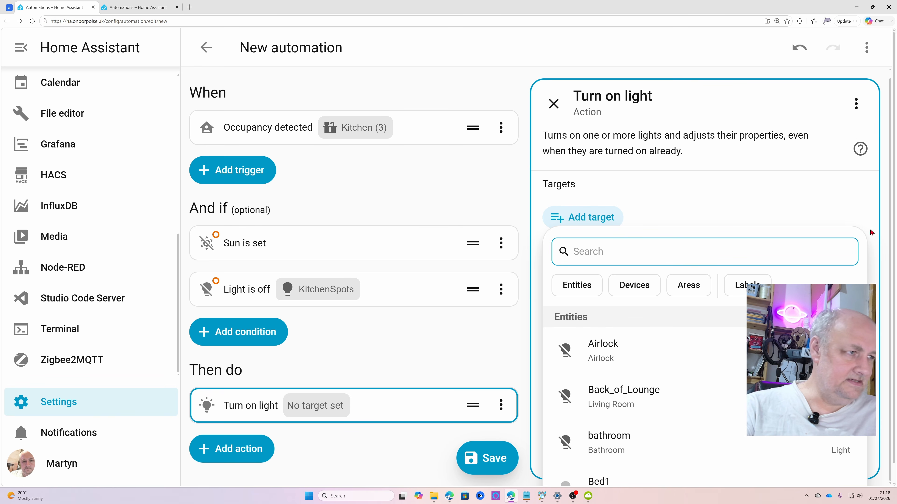
scroll(378, 336, "down", 1)
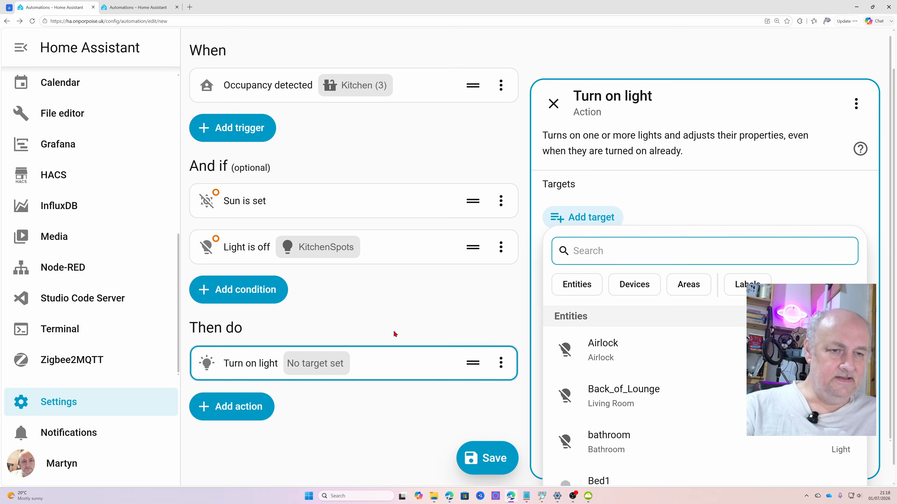
left_click(246, 407)
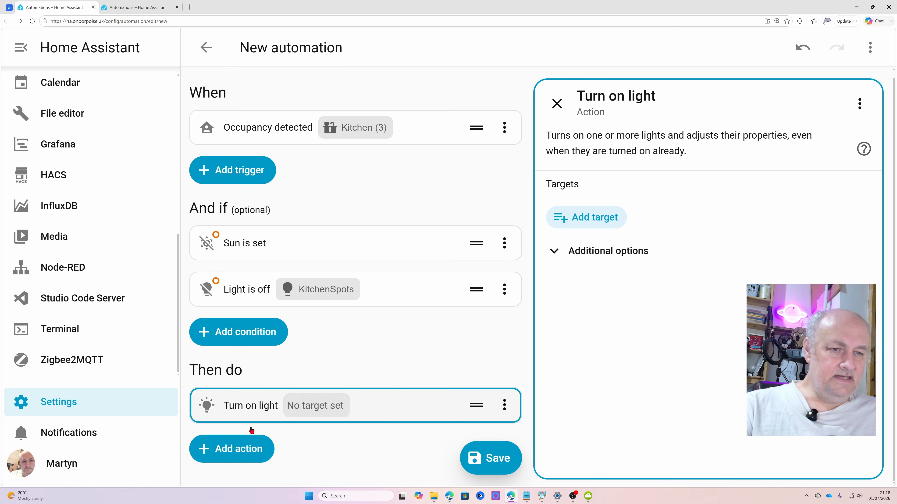
Add a "Turn on switch" action and target the UnderCupboards entity of the KitchenDual device
left_click(244, 447)
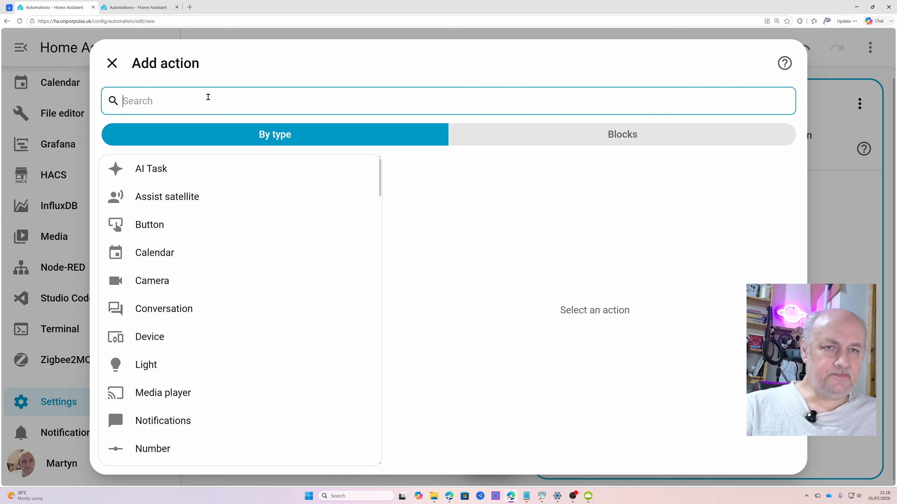
type("sw")
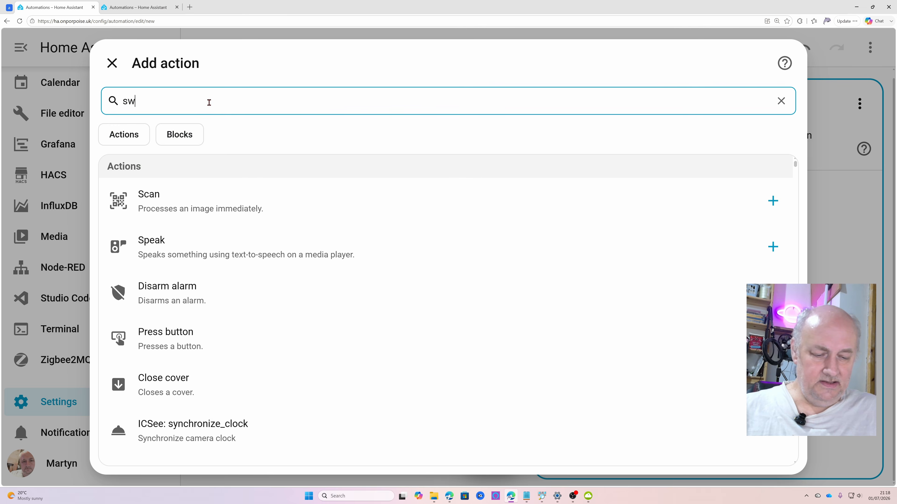
type("itch")
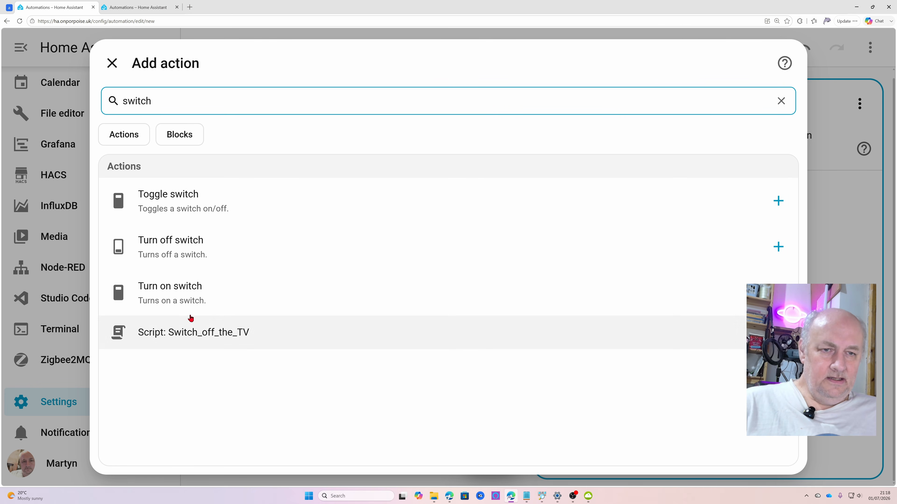
left_click(192, 302)
left_click(604, 211)
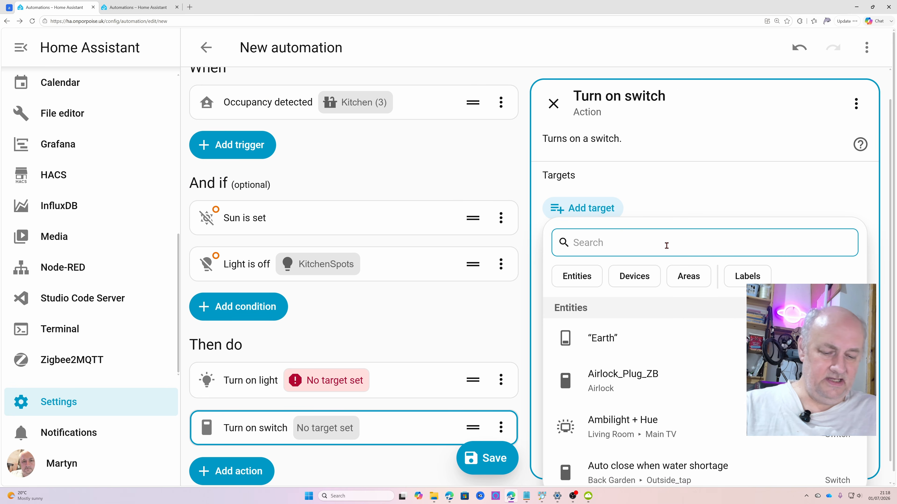
type("under")
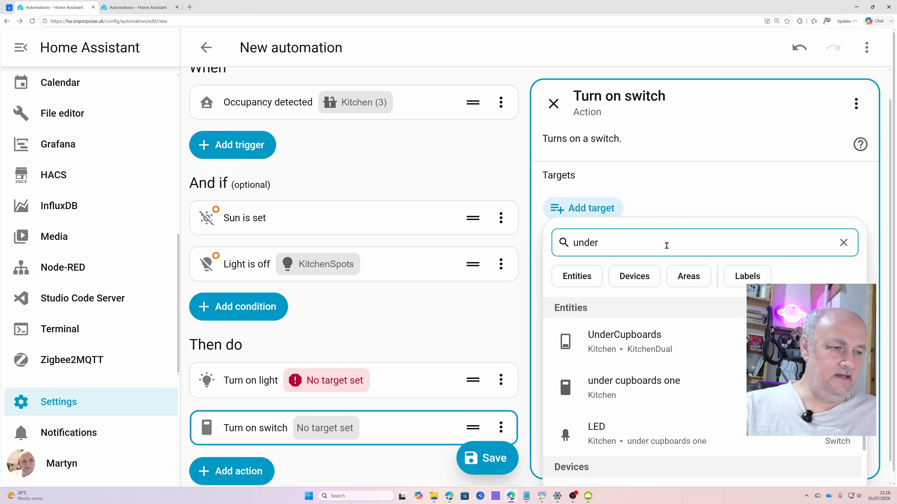
left_click(634, 354)
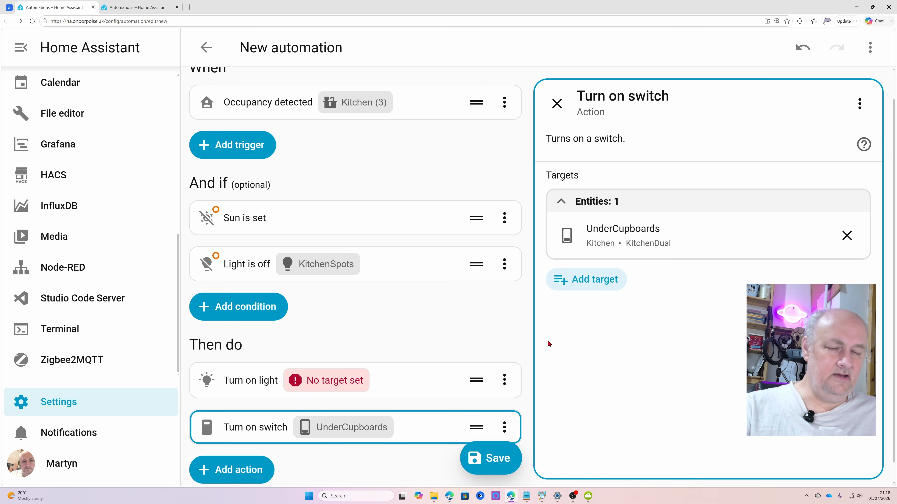
Delete the "Turn on light" action that has no target and dismiss the notification
left_click(504, 380)
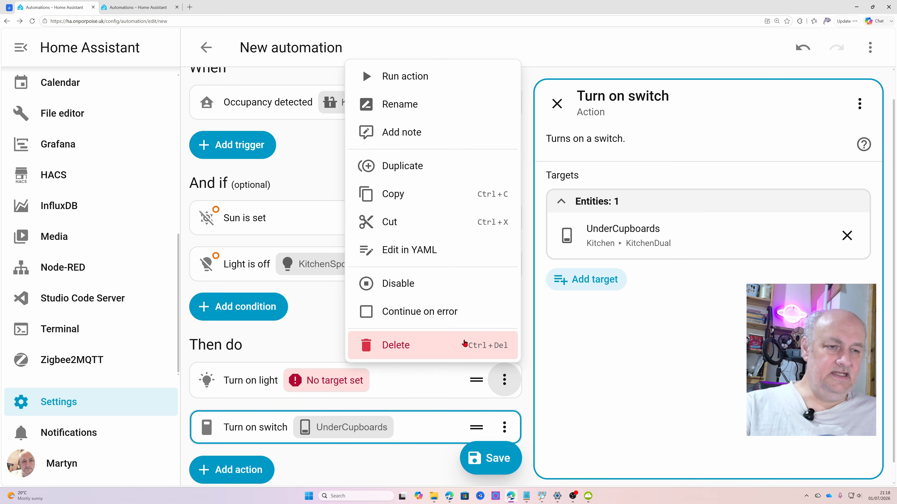
left_click(465, 343)
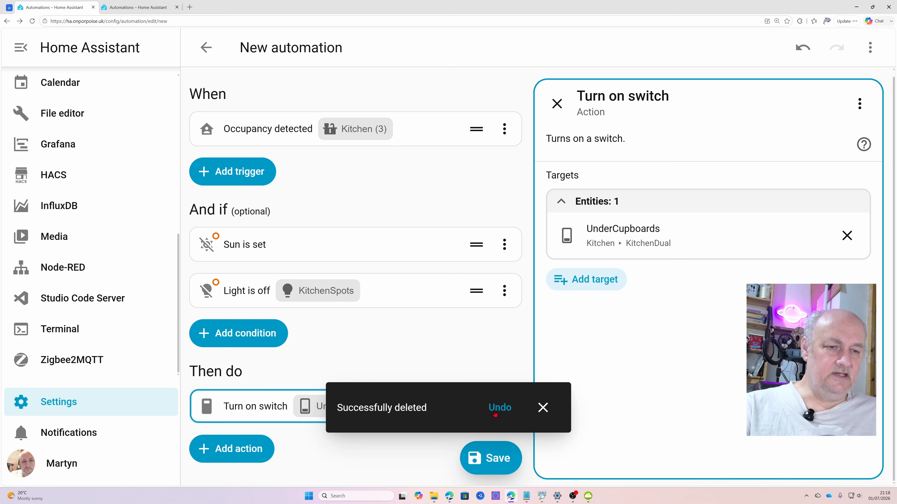
left_click(543, 407)
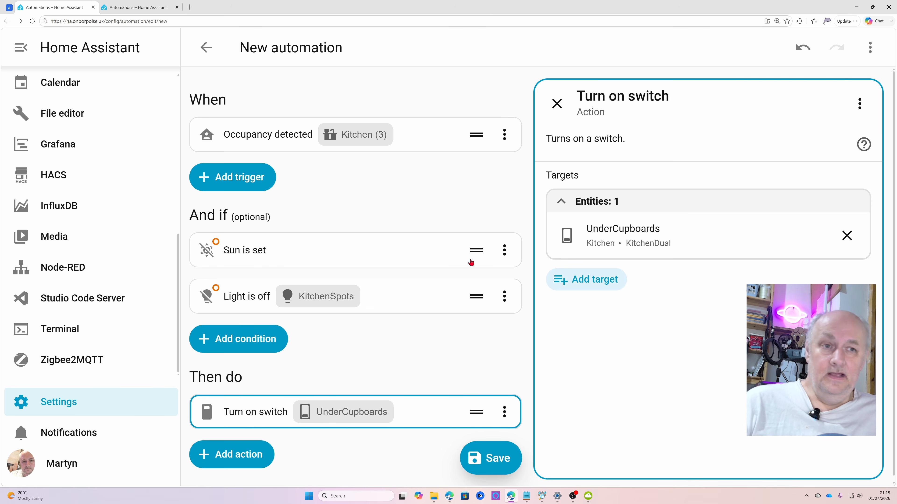
left_click(244, 180)
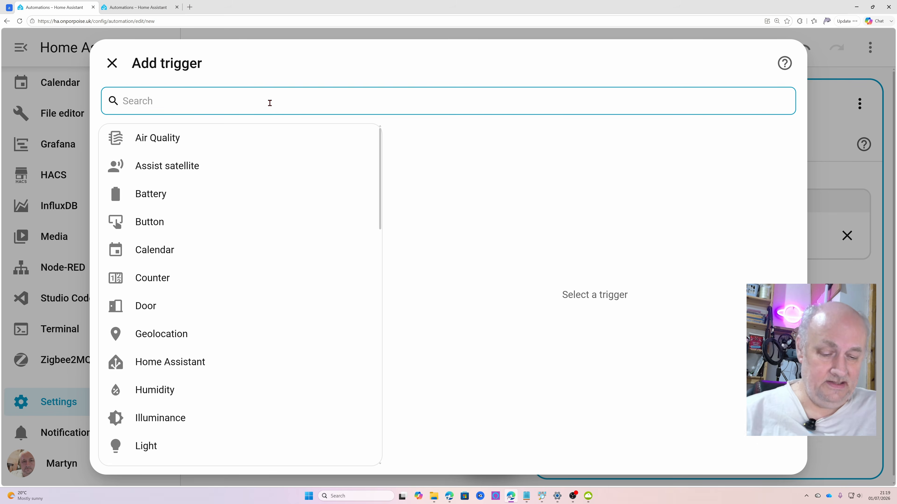
type("oc")
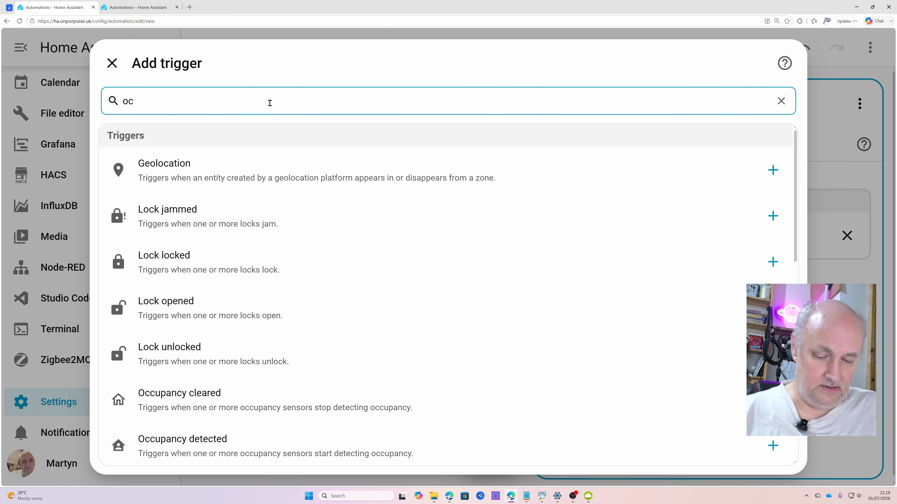
type("cu")
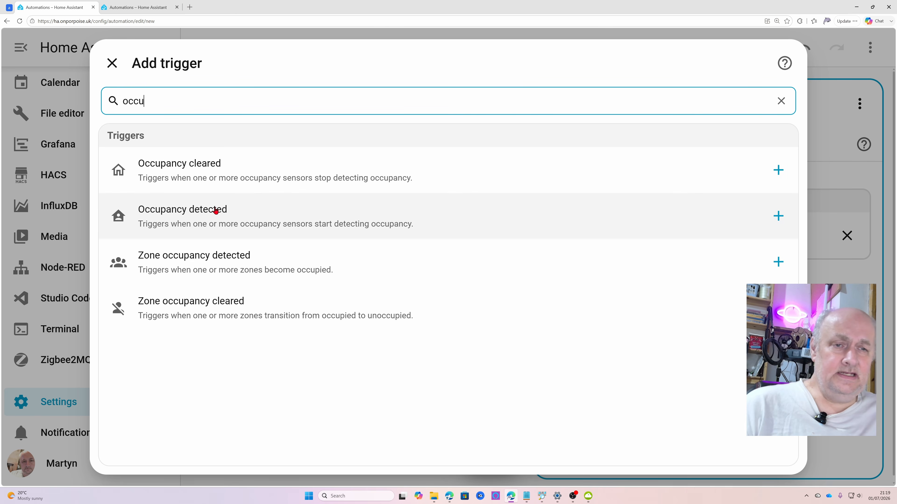
left_click(210, 216)
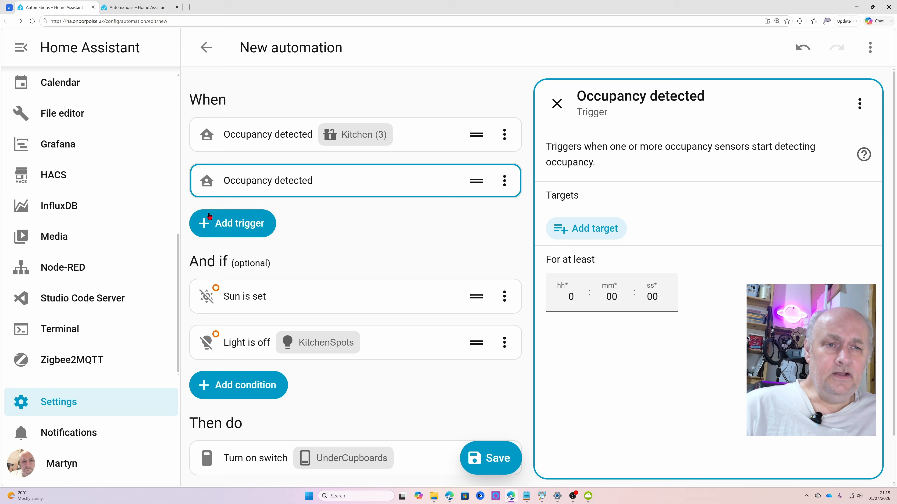
left_click(504, 180)
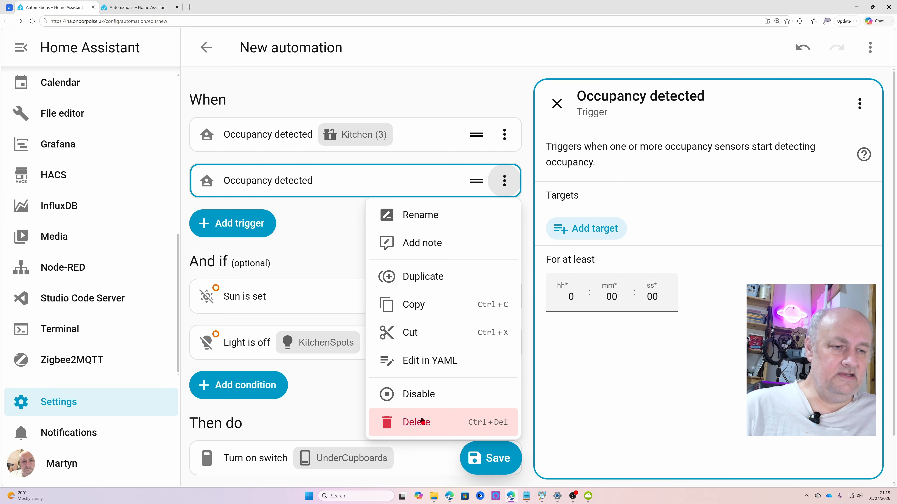
left_click(422, 422)
Add an "Occupancy cleared" trigger to the automation and target the Kitchen area
left_click(251, 178)
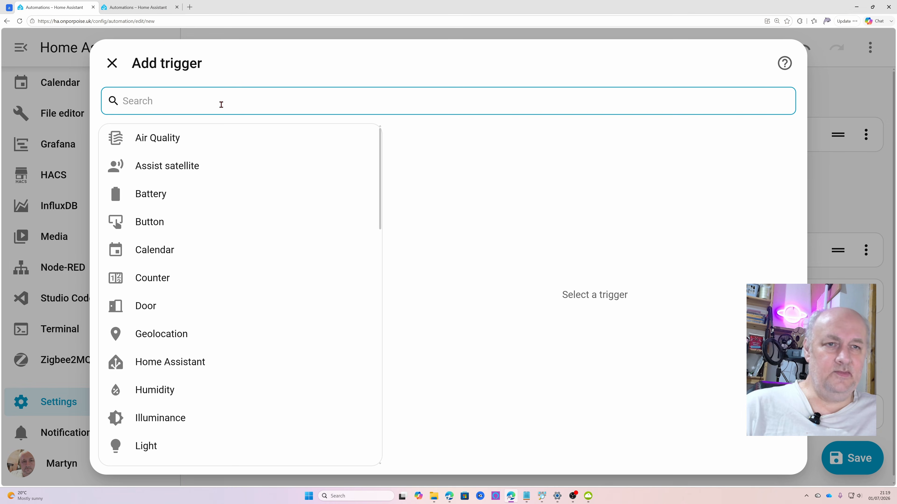
type("occ")
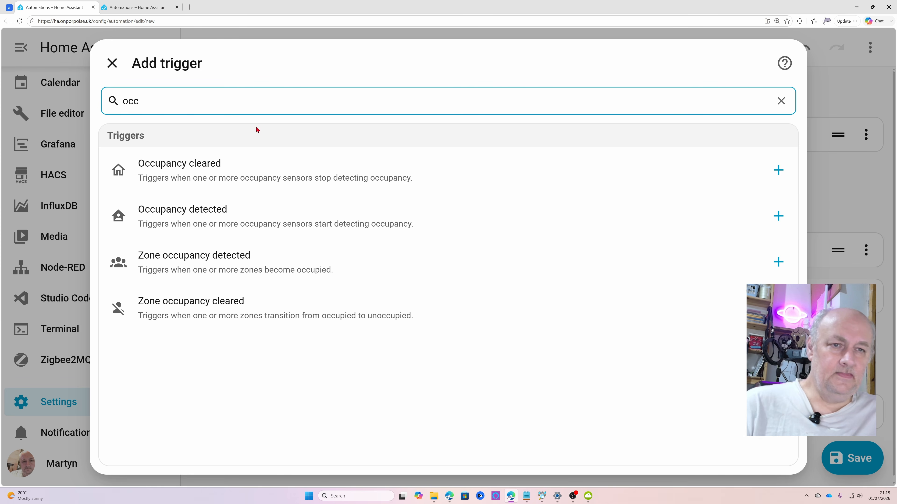
left_click(214, 174)
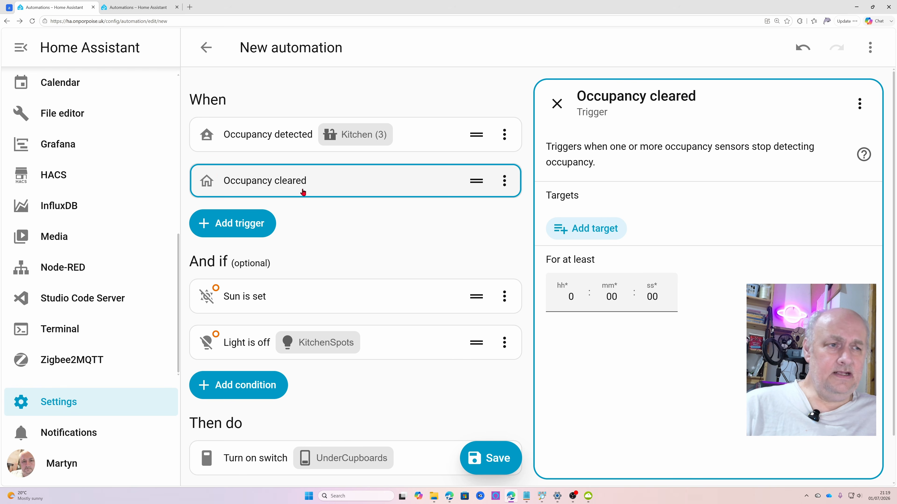
left_click(603, 232)
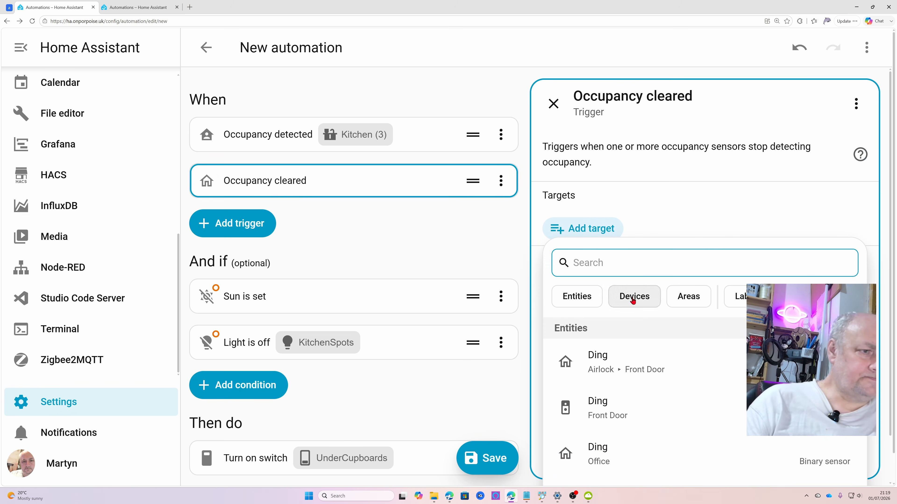
left_click(688, 298)
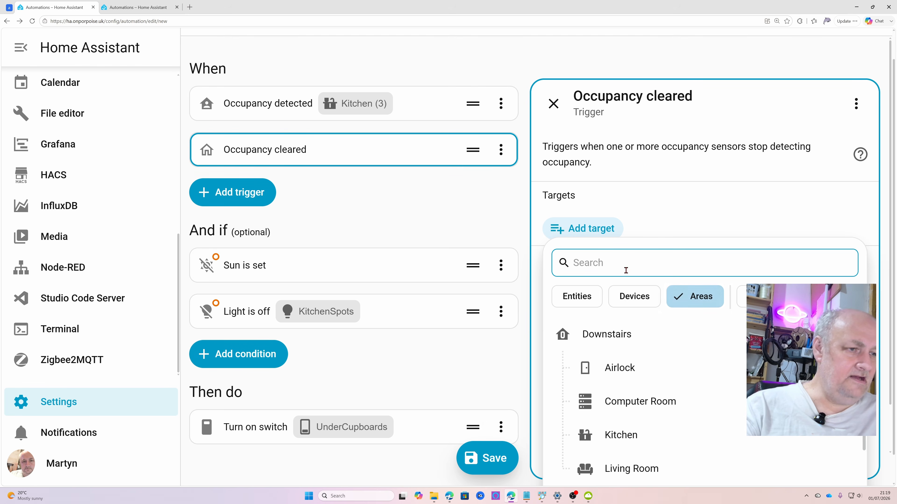
left_click(637, 445)
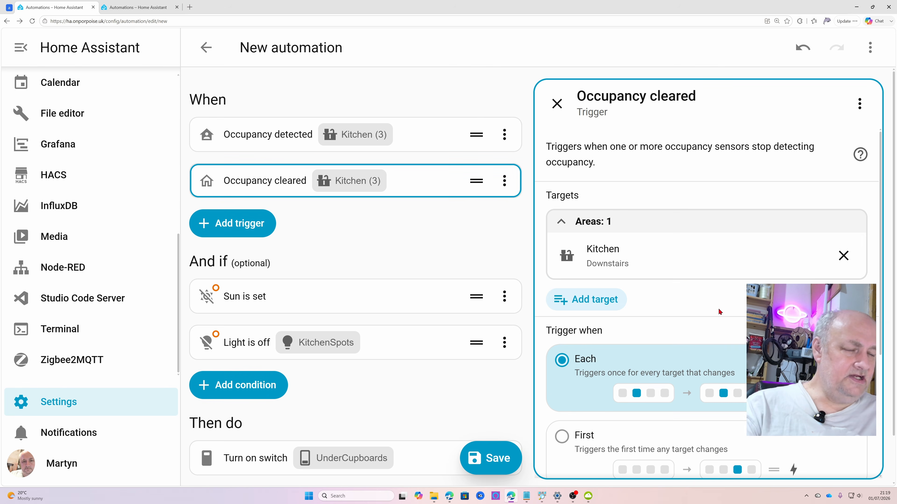
Set the "Occupancy cleared" trigger to fire only once all targets have changed
scroll(719, 312, "down", 3)
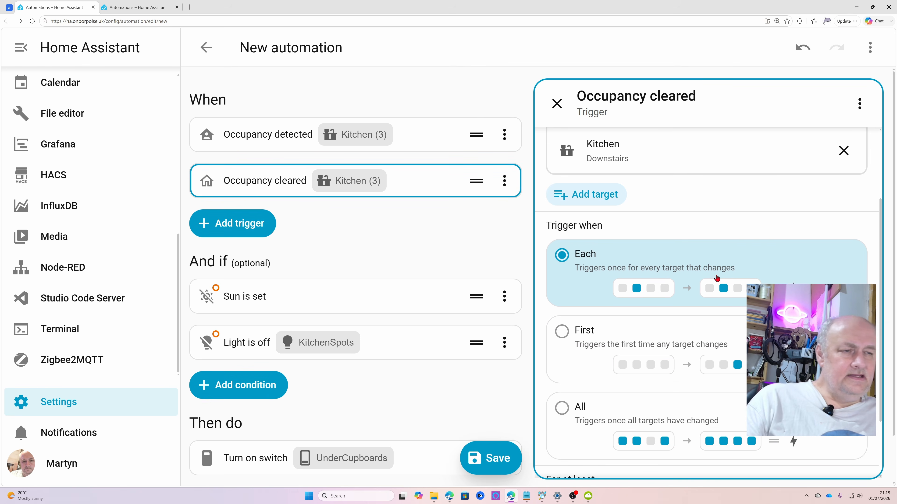
scroll(702, 267, "down", 1)
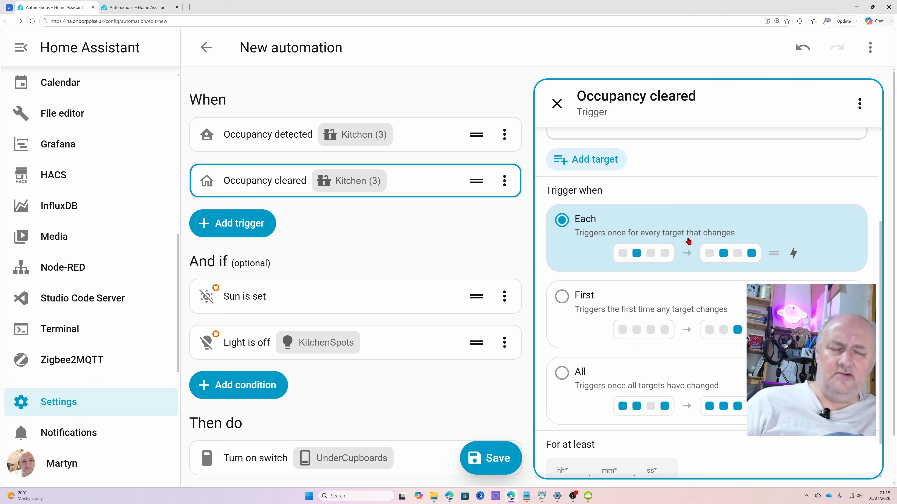
scroll(688, 244, "down", 1)
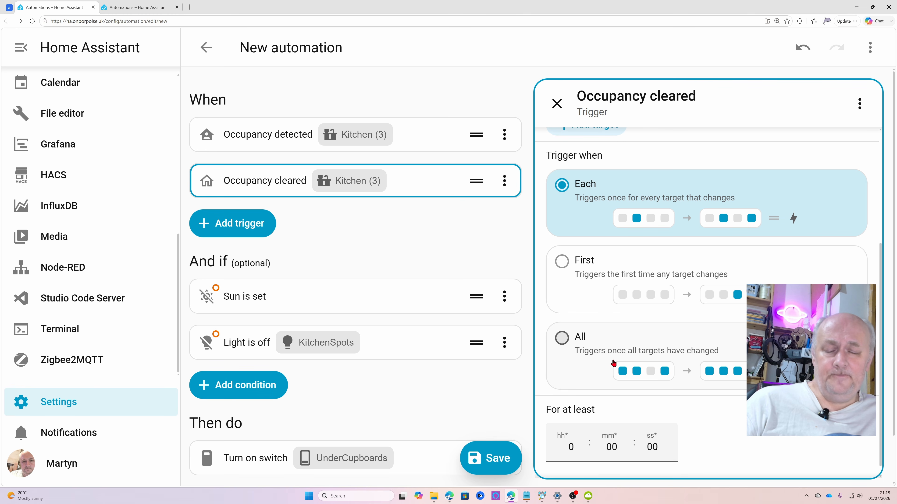
left_click(562, 339)
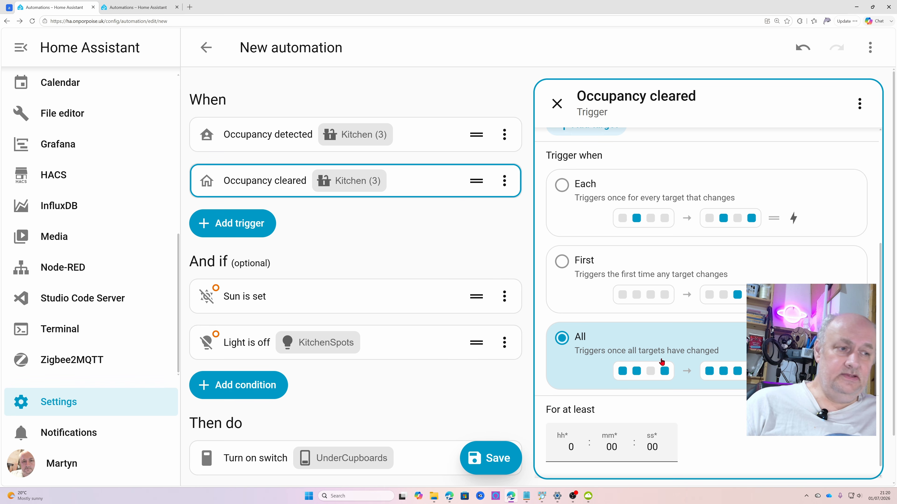
Give the "Occupancy cleared" trigger the trigger ID "cleared"
scroll(660, 362, "up", 2)
scroll(661, 361, "up", 3)
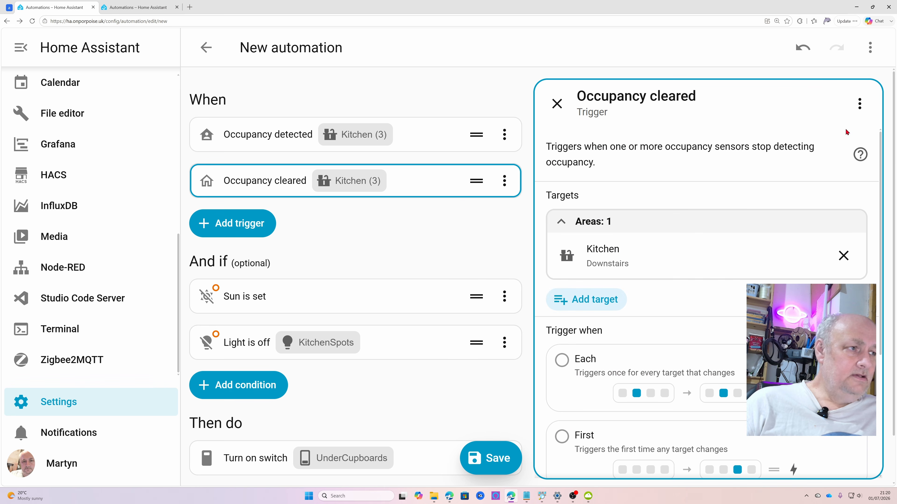
left_click(859, 103)
left_click(774, 194)
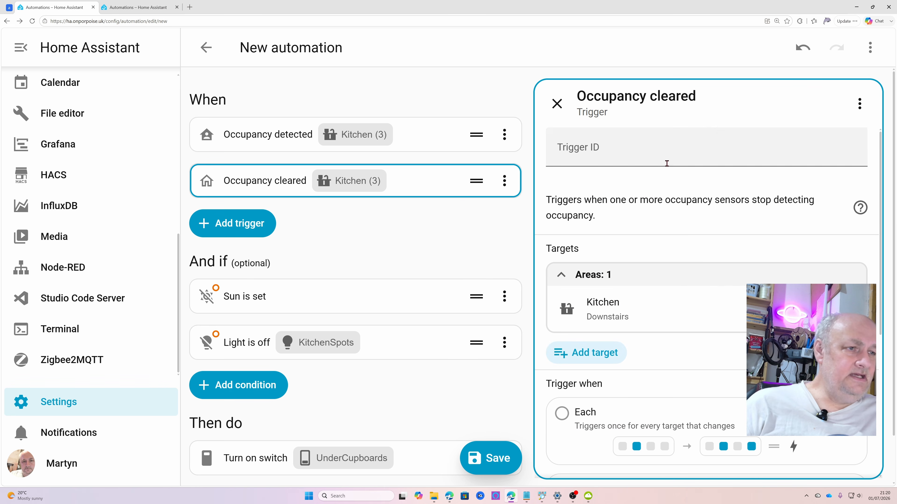
left_click(658, 145)
type("cleared")
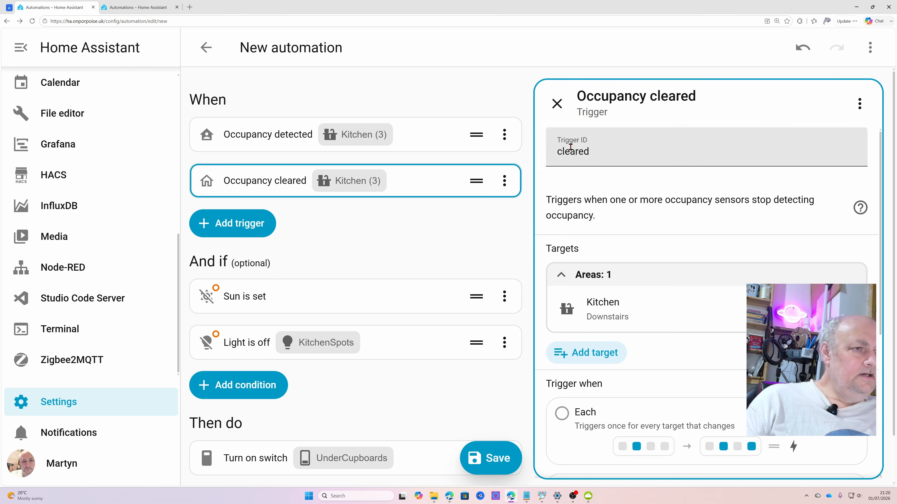
Add a Choose building block to the automation's actions
scroll(675, 297, "down", 2)
scroll(341, 325, "down", 2)
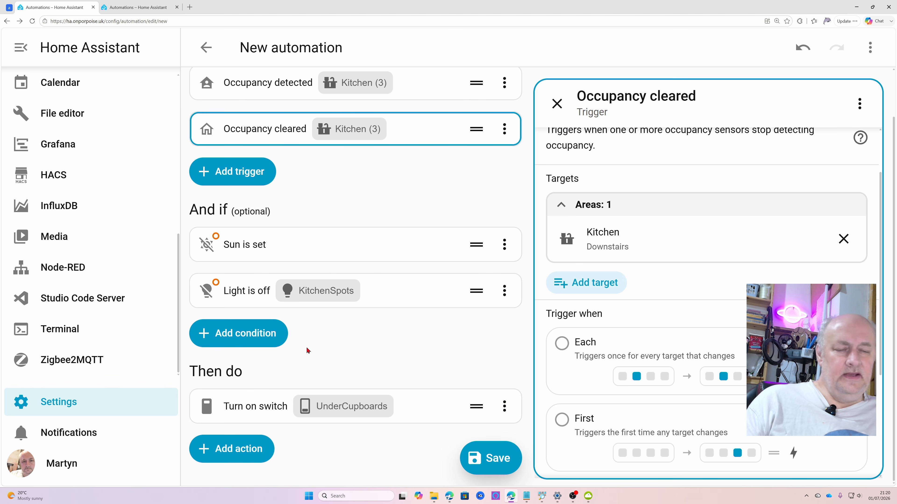
left_click(238, 454)
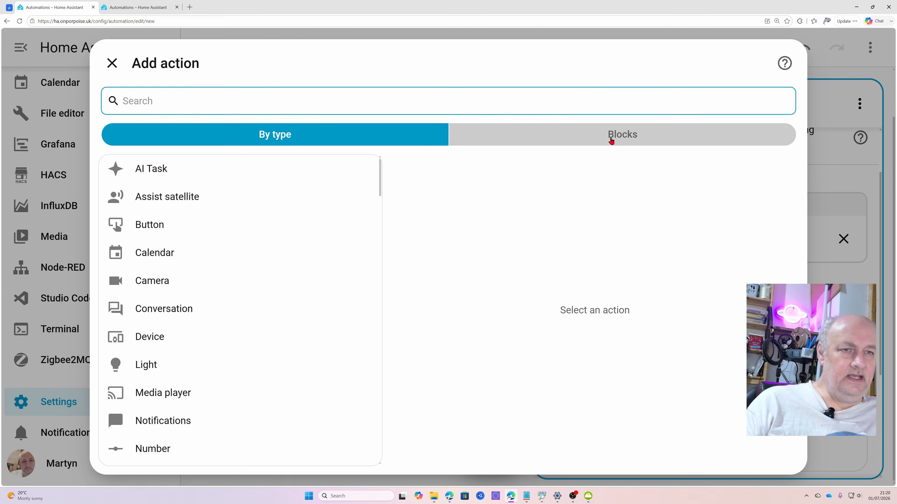
left_click(611, 141)
left_click(269, 207)
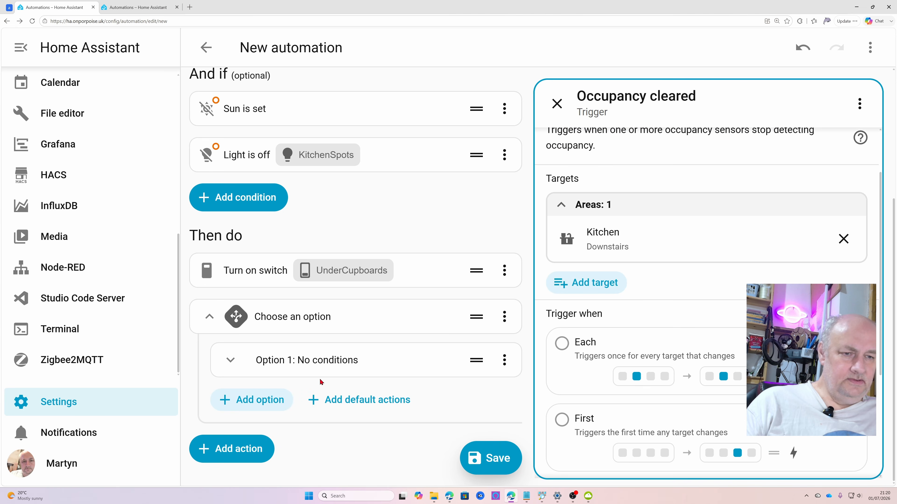
Add a "Triggered by" condition to Option 1 of the Choose block and select the Kitchen-Movement trigger
left_click(326, 360)
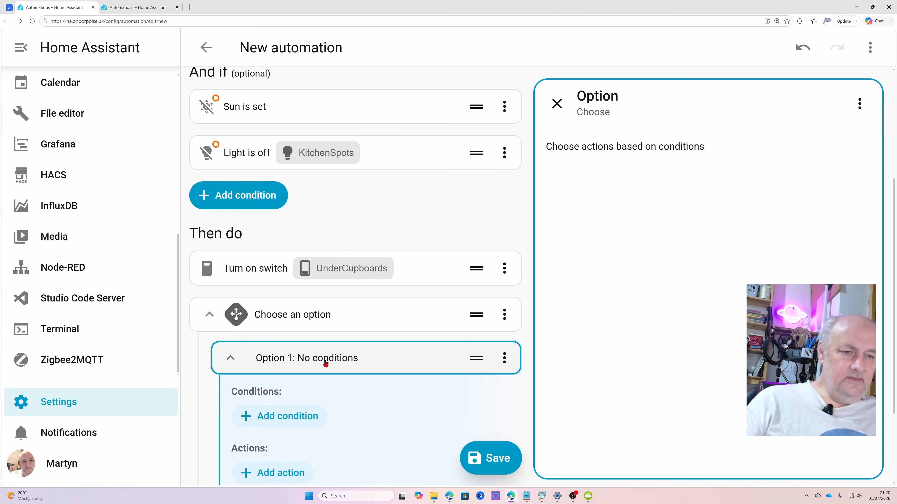
scroll(307, 339, "down", 3)
left_click(311, 315)
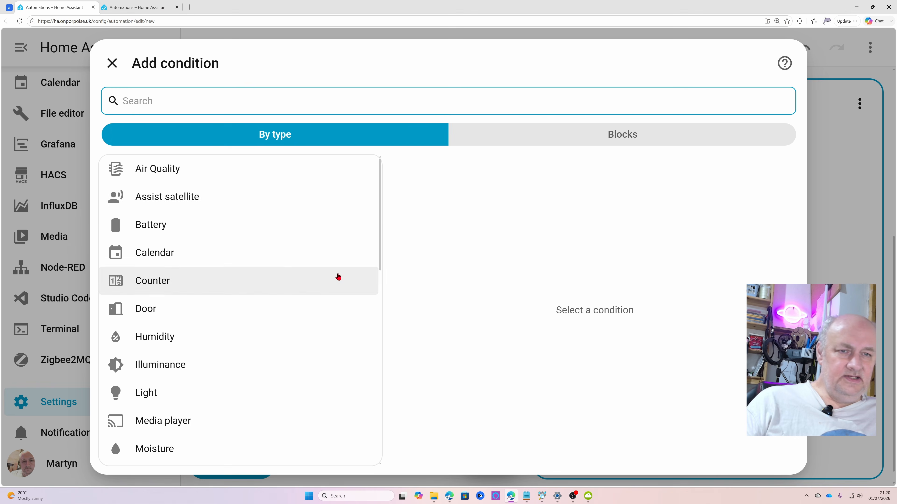
scroll(274, 201, "down", 2)
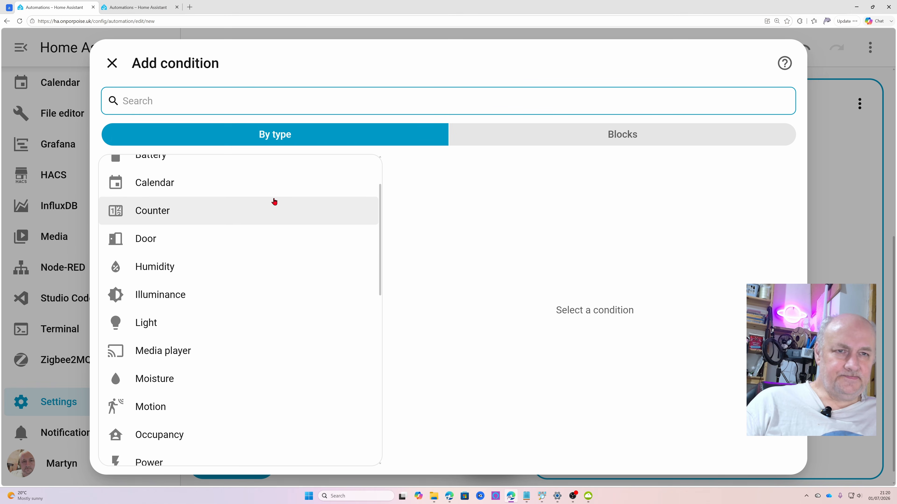
scroll(274, 201, "down", 5)
left_click(212, 309)
left_click(553, 157)
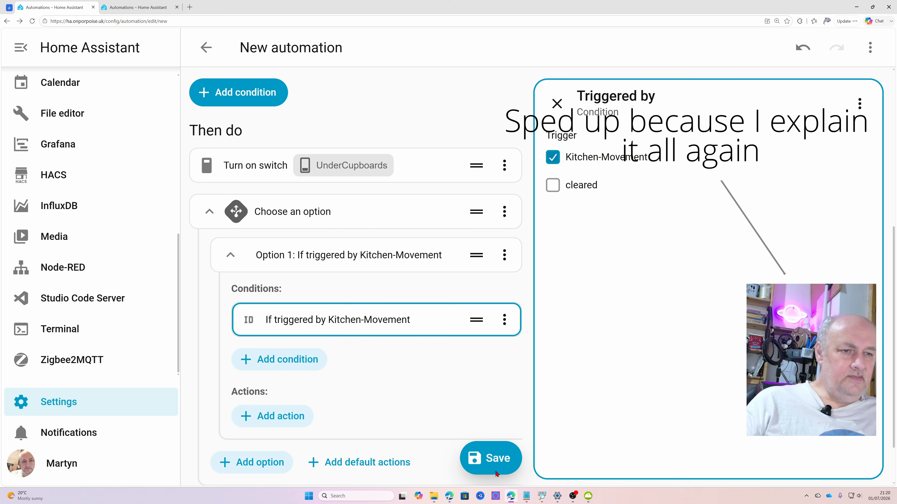
Cut the "Turn on switch" action for UnderCupboards and paste it into the actions of Option 1
left_click(504, 166)
left_click(388, 345)
left_click(279, 369)
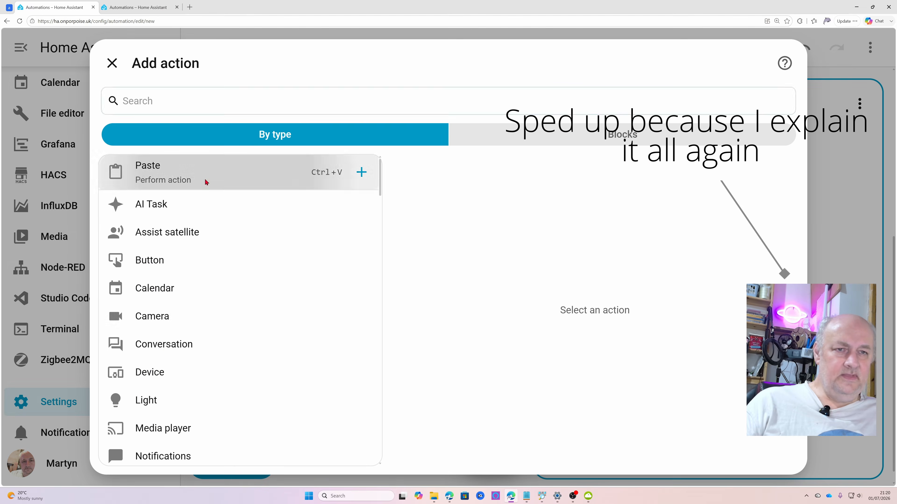
left_click(166, 173)
Add a second option to the Choose block with a "Triggered by" condition set to the "cleared" trigger
left_click(276, 407)
left_click(282, 465)
scroll(269, 248, "down", 3)
type("tr")
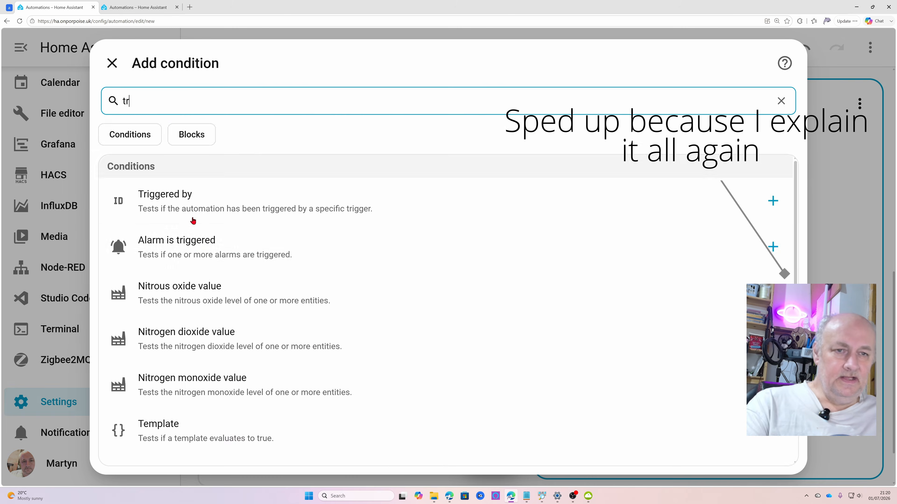
left_click(192, 216)
scroll(416, 286, "down", 6)
left_click(593, 188)
Add a "Turn off switch" action to Option 2 and target the UnderCupboards entity of KitchenDual
scroll(275, 360, "up", 2)
scroll(276, 360, "down", 2)
left_click(275, 359)
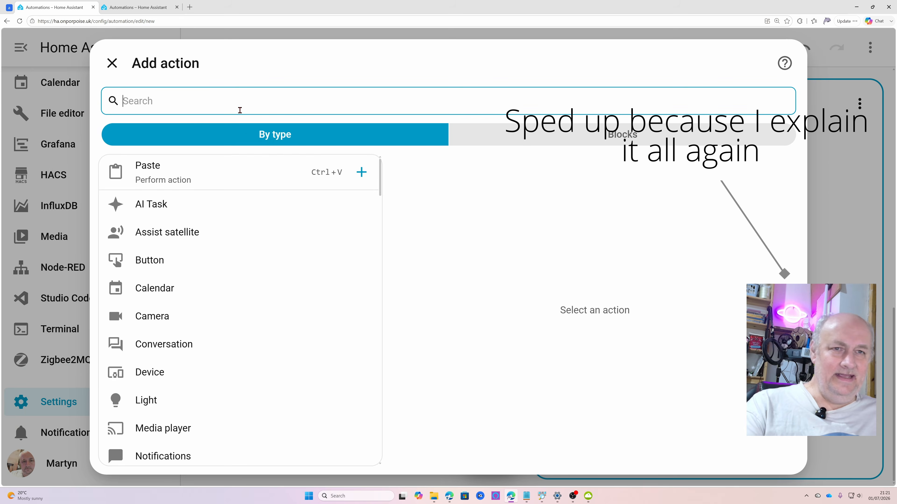
type("switch")
left_click(171, 244)
left_click(594, 207)
type("under")
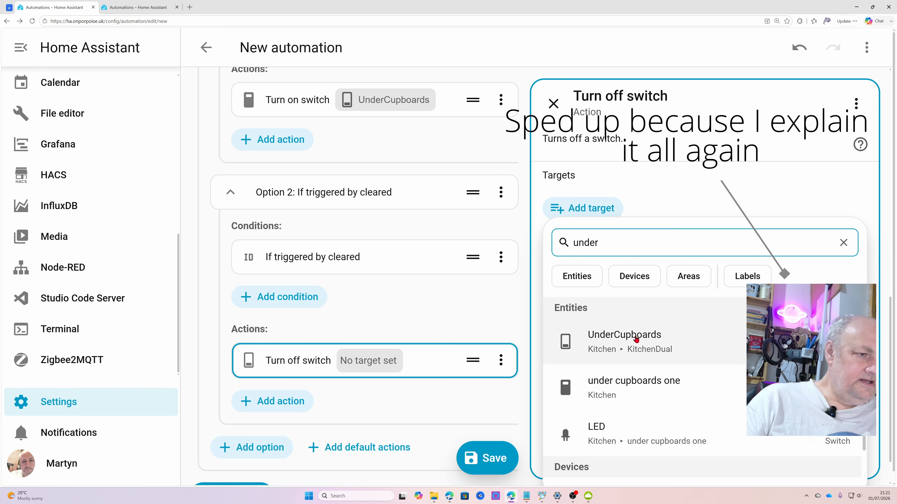
left_click(632, 337)
Save the automation under the name "lights"
scroll(495, 406, "down", 2)
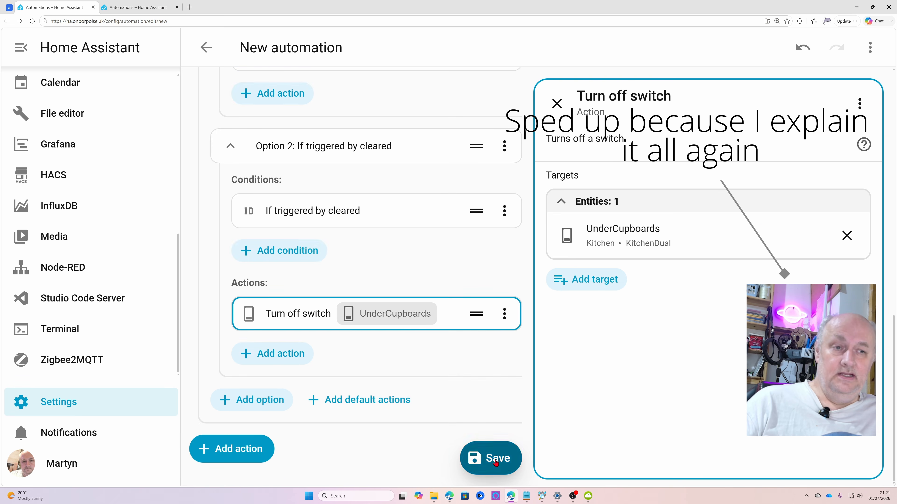
left_click(491, 458)
type("lights")
key("Return")
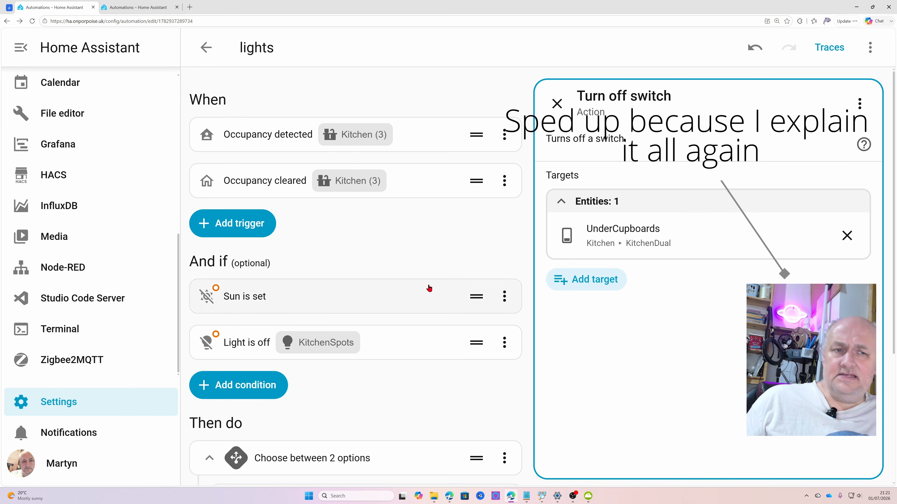
scroll(359, 253, "down", 5)
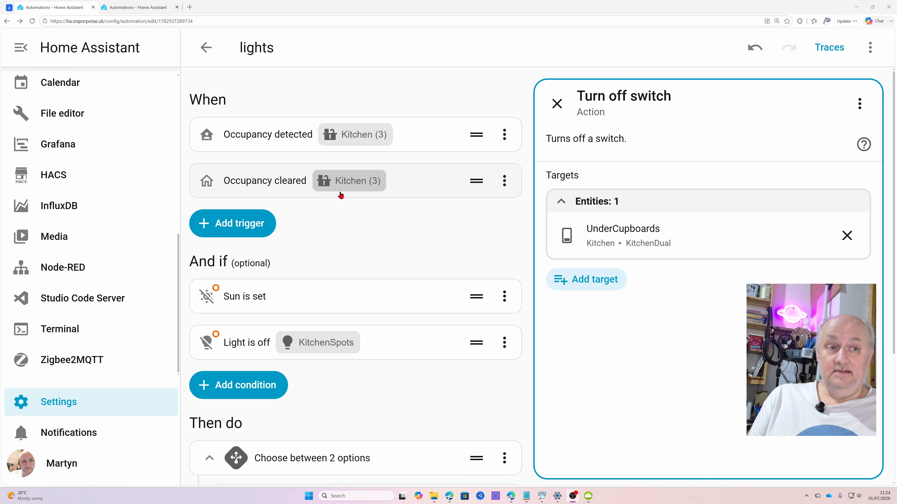
left_click(499, 189)
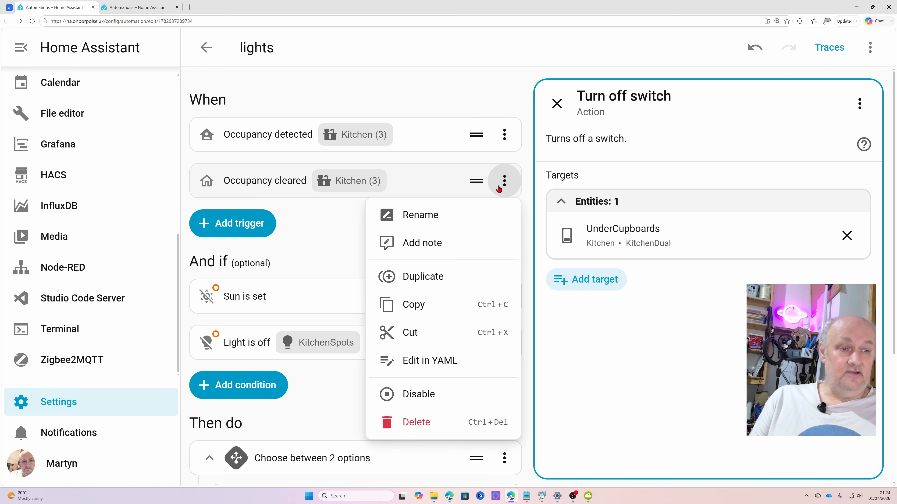
left_click(498, 189)
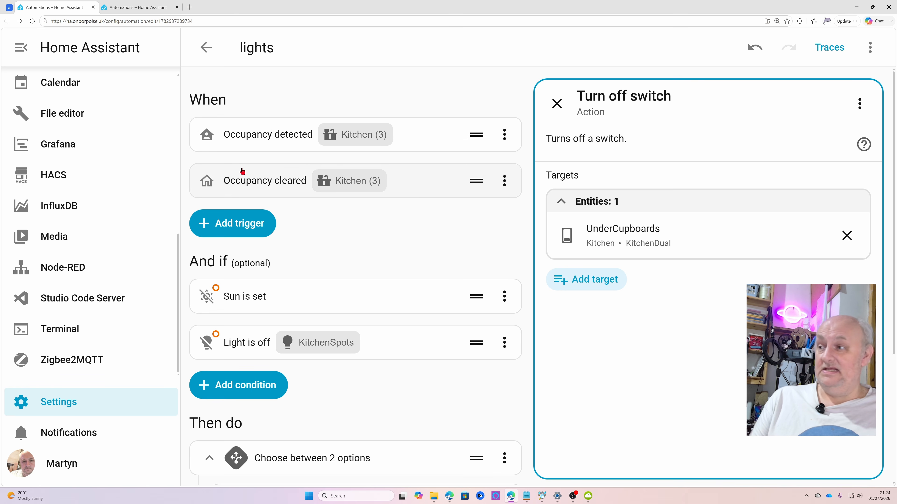
scroll(288, 141, "down", 2)
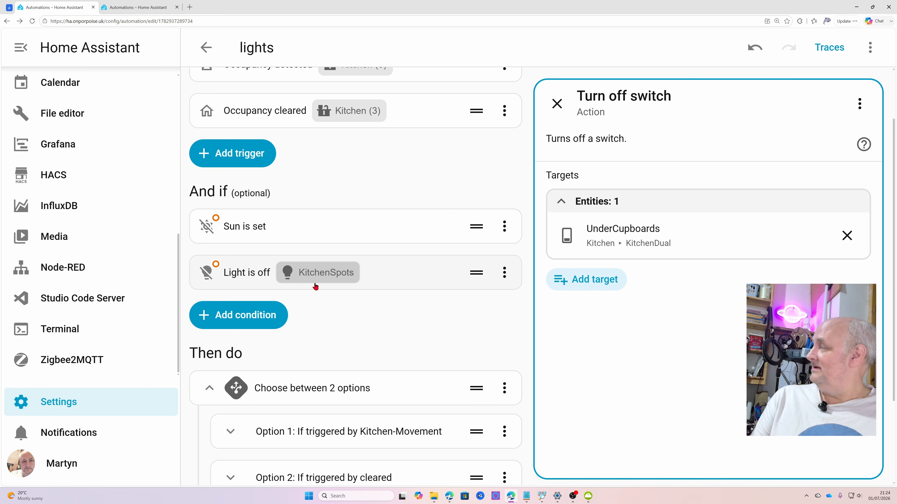
Review the conditions and actions of Option 1 and Option 2 in the Choose block of the "lights" automation
scroll(444, 248, "down", 3)
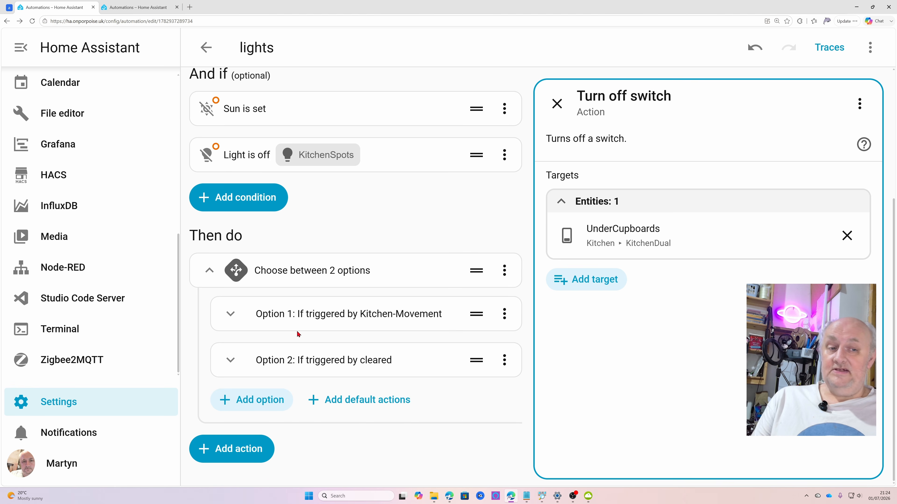
left_click(228, 314)
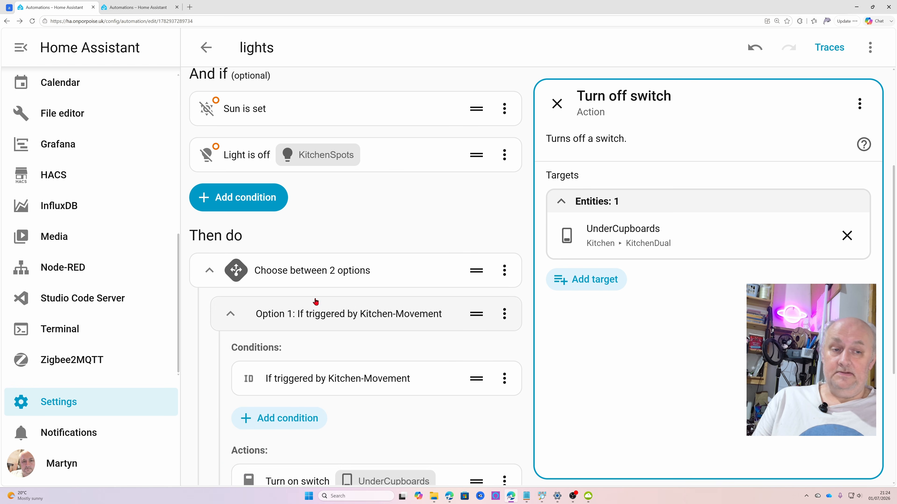
scroll(315, 301, "down", 4)
scroll(286, 296, "down", 2)
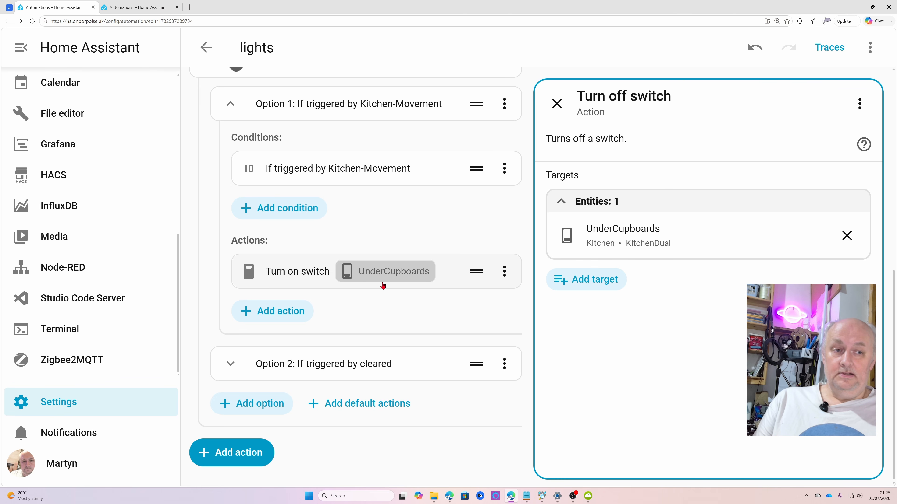
left_click(230, 364)
scroll(424, 297, "down", 4)
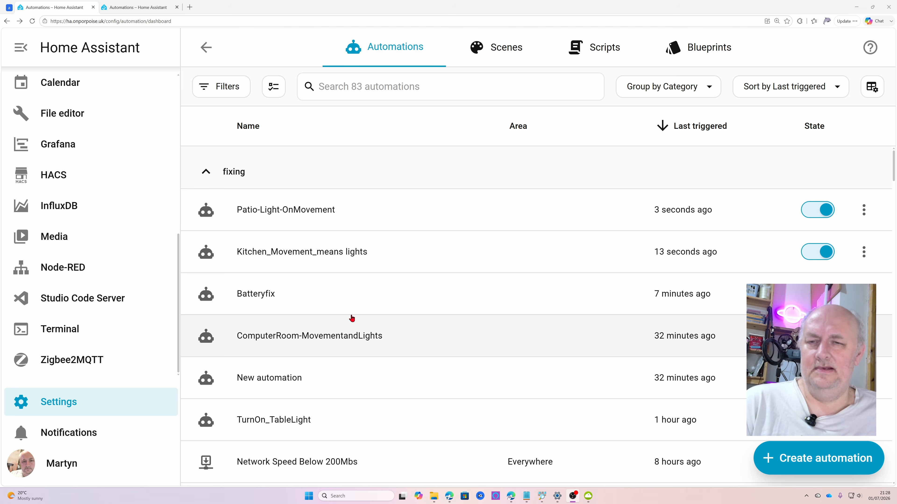
Open the Kitchen_Movement_means lights automation, examine its triggers and Option 1 conditions and actions, and return to the automations list
left_click(297, 252)
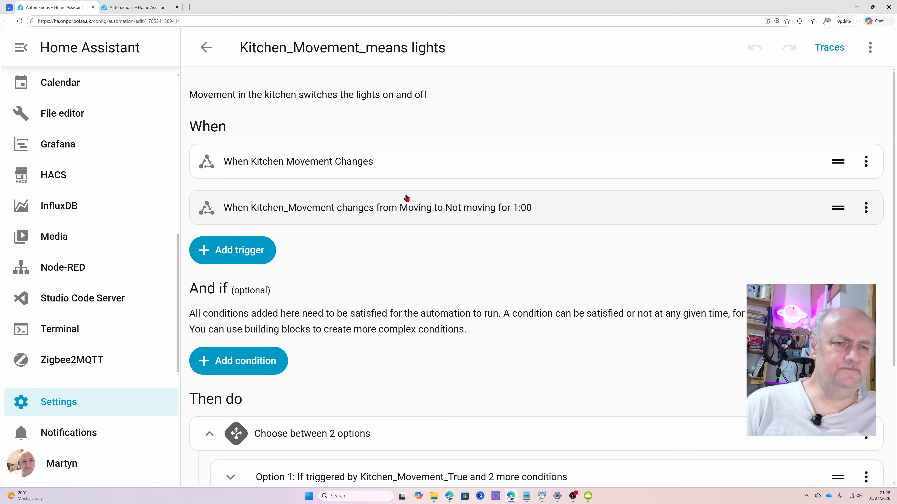
scroll(387, 199, "down", 3)
scroll(324, 238, "down", 2)
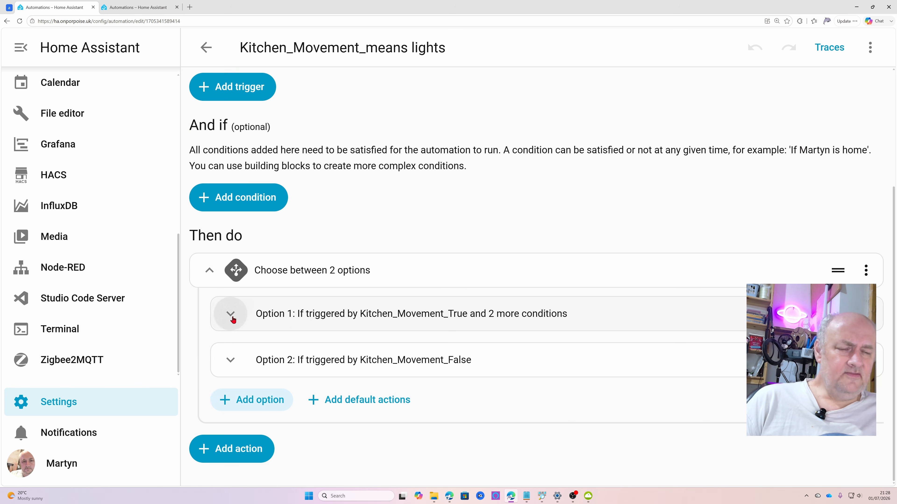
left_click(227, 322)
scroll(320, 286, "down", 4)
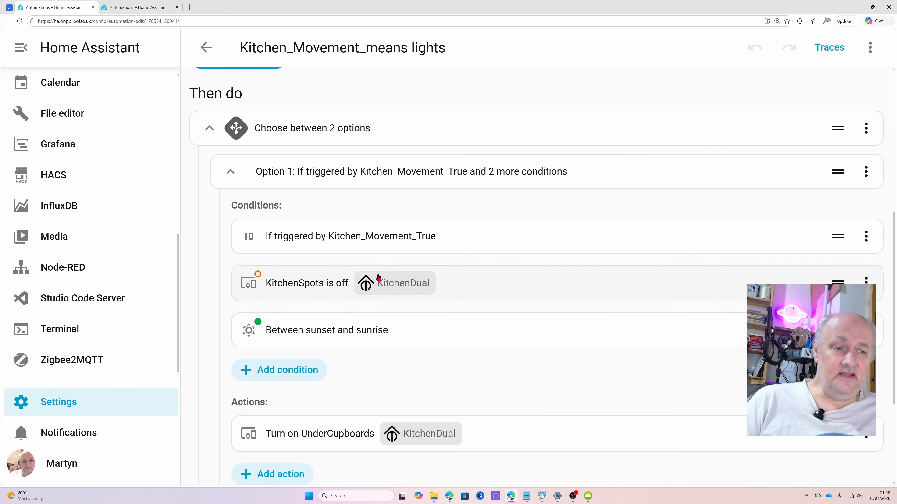
scroll(374, 213, "down", 1)
scroll(398, 315, "down", 4)
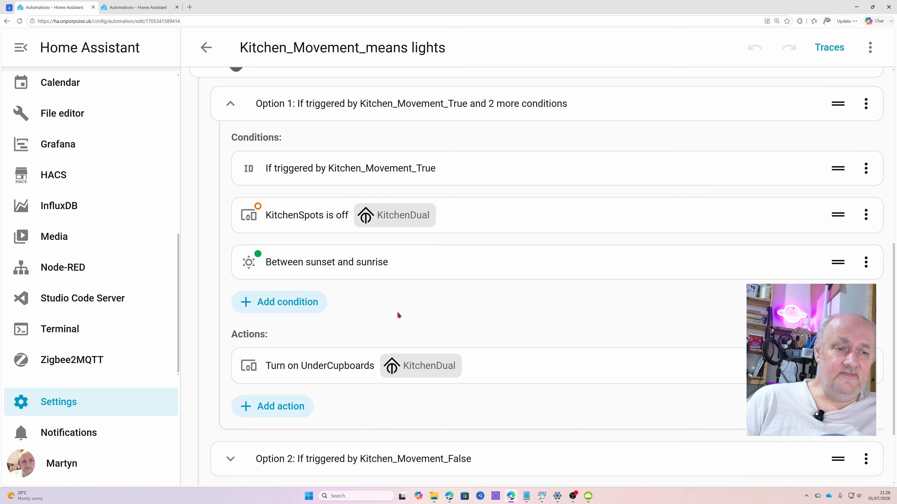
scroll(364, 324, "up", 8)
scroll(364, 324, "up", 5)
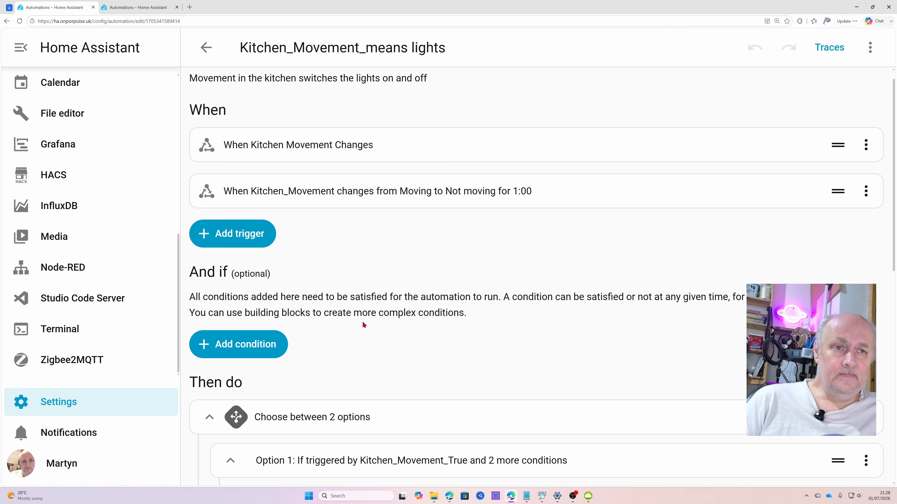
left_click(208, 57)
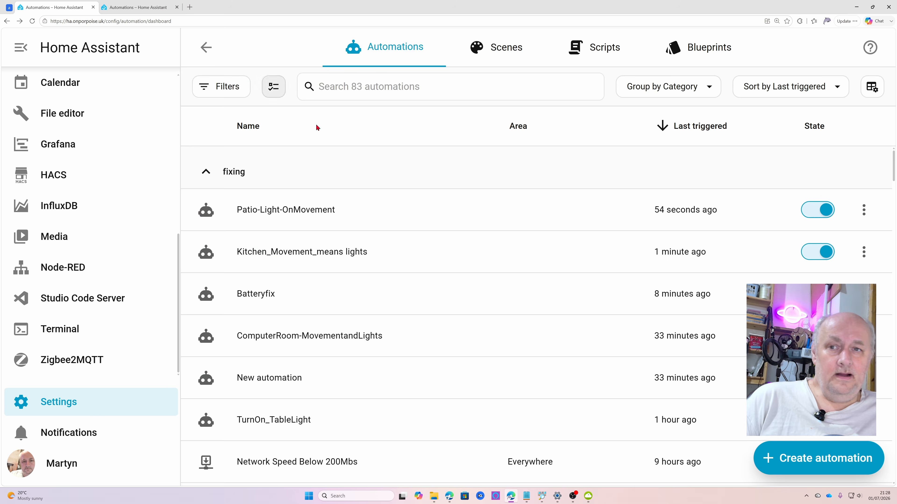